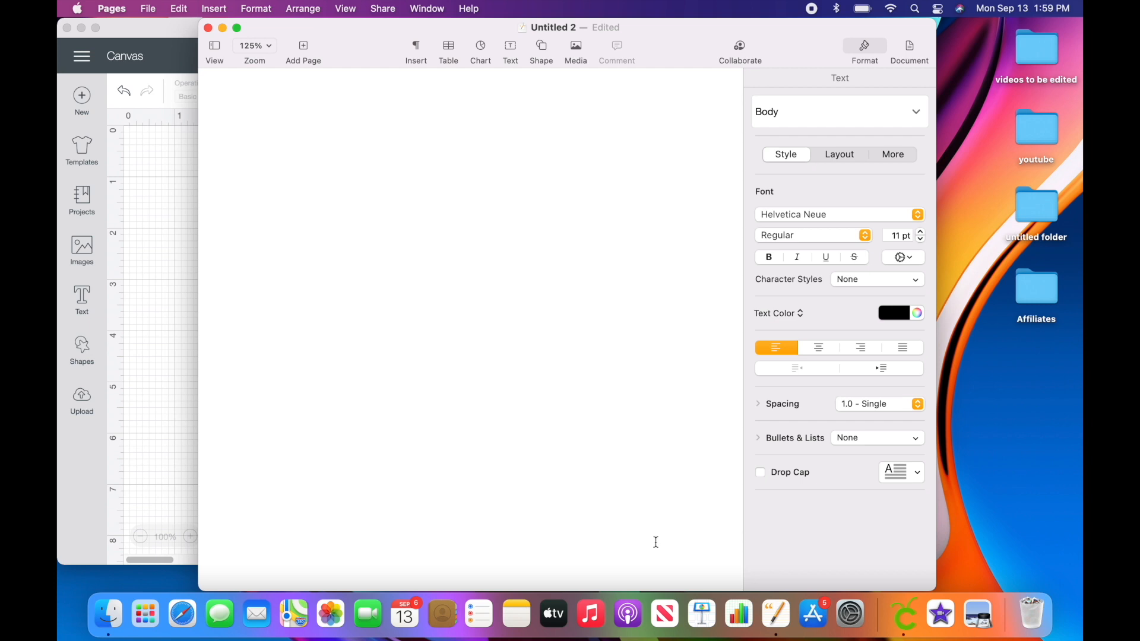
Insert a basic square shape on the blank page and set its width to 1.5 in.
click(543, 50)
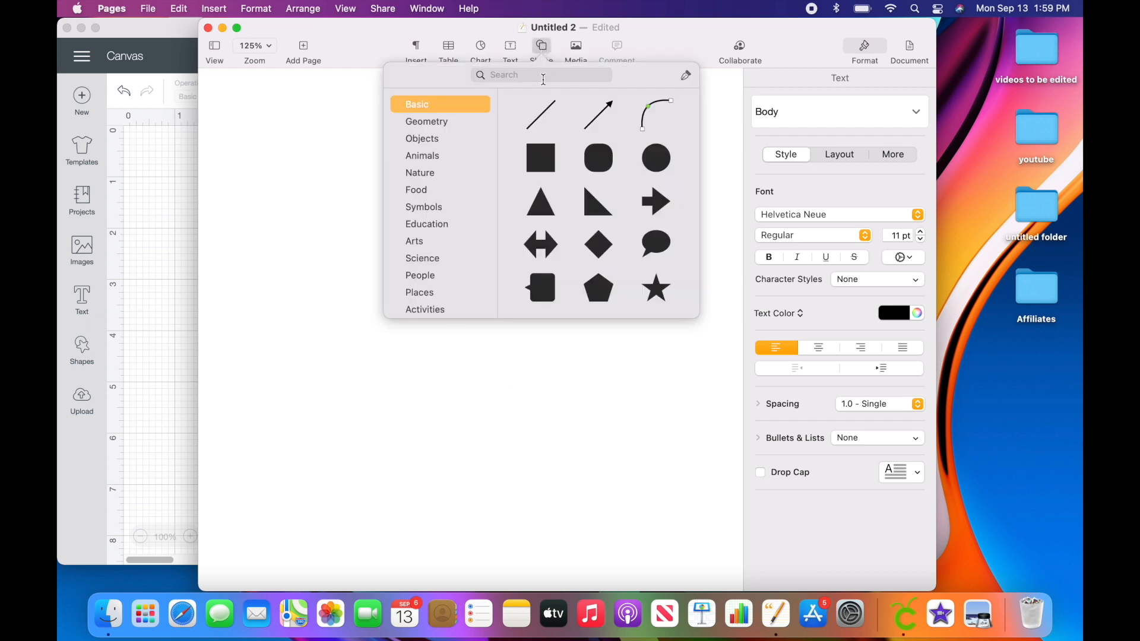
click(547, 165)
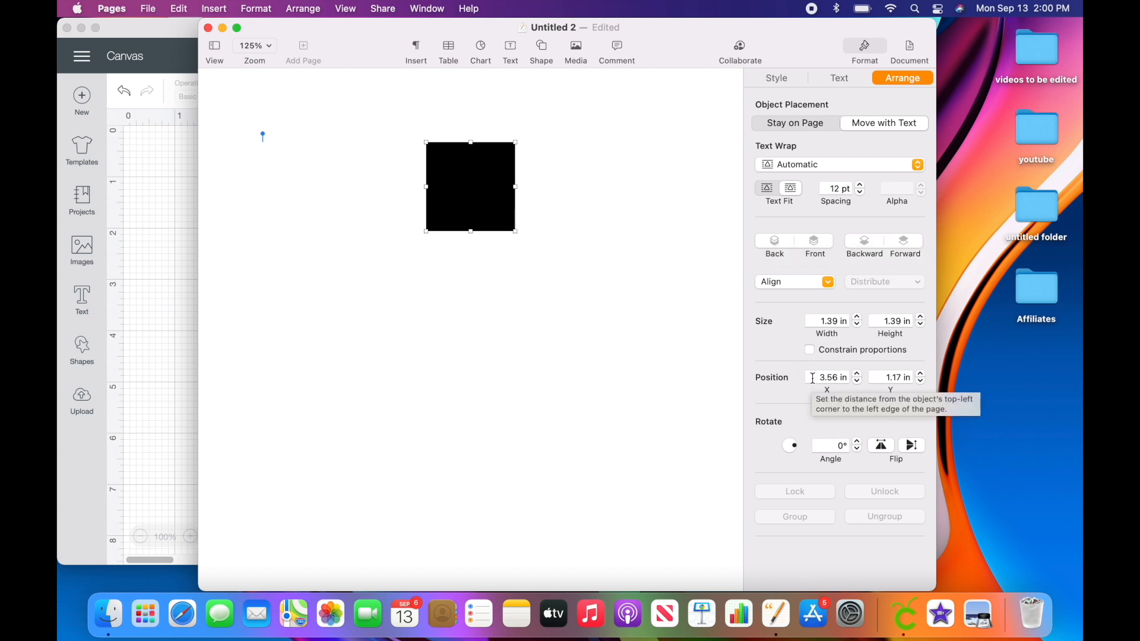
click(840, 320)
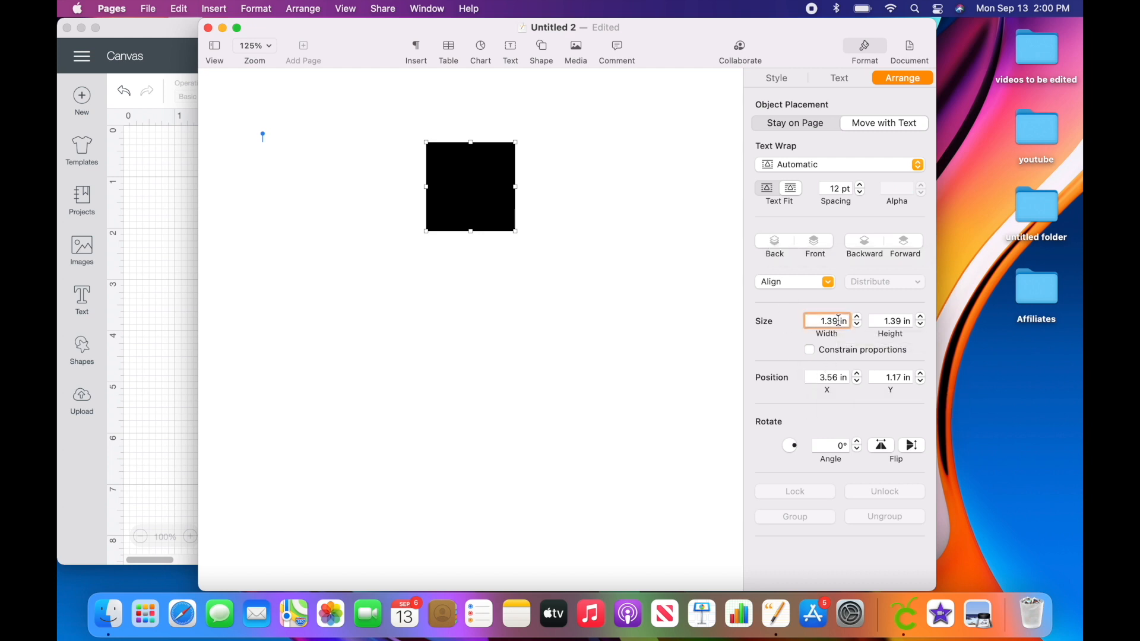
key(BackSpace)
key(BackSpace)
text(5)
key(Return)
Set the shape's height to 2.5 in.
click(904, 321)
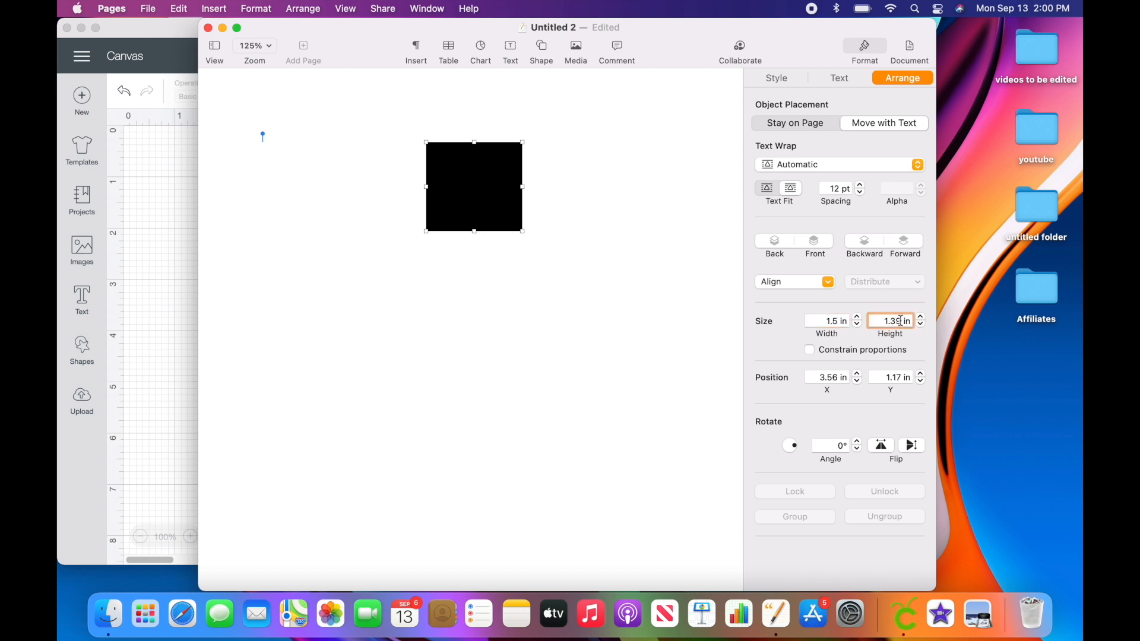
key(BackSpace)
key(BackSpace)
key(BackSpace)
text(2.5)
key(Return)
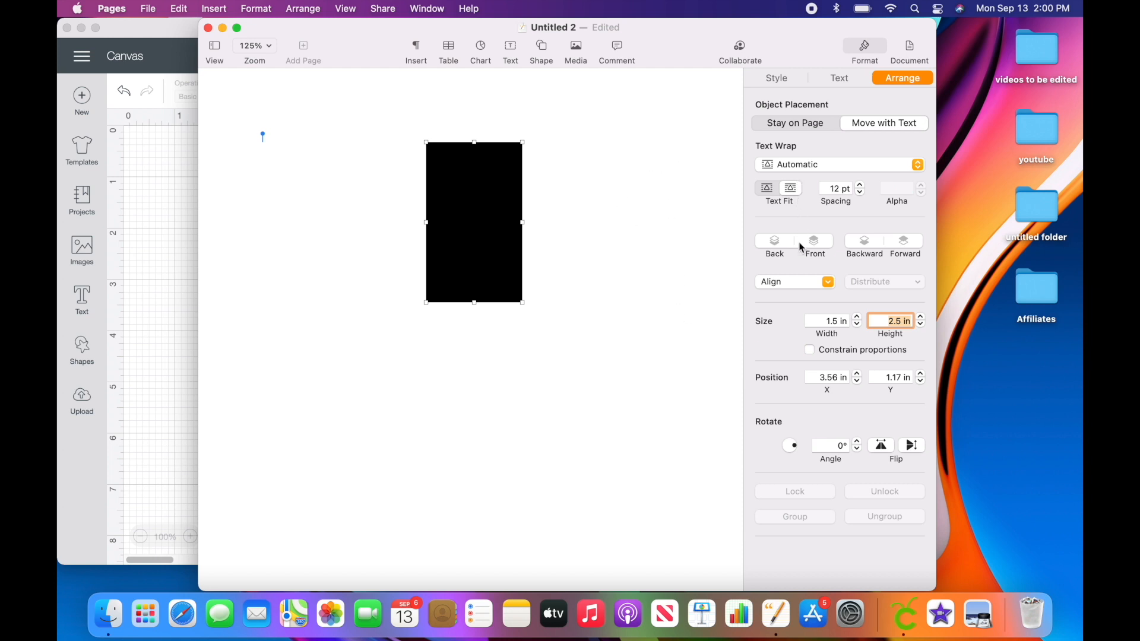
Fill the rectangle with the orange-red colour sampled from the desktop wallpaper using the colour picker's eyedropper.
click(782, 79)
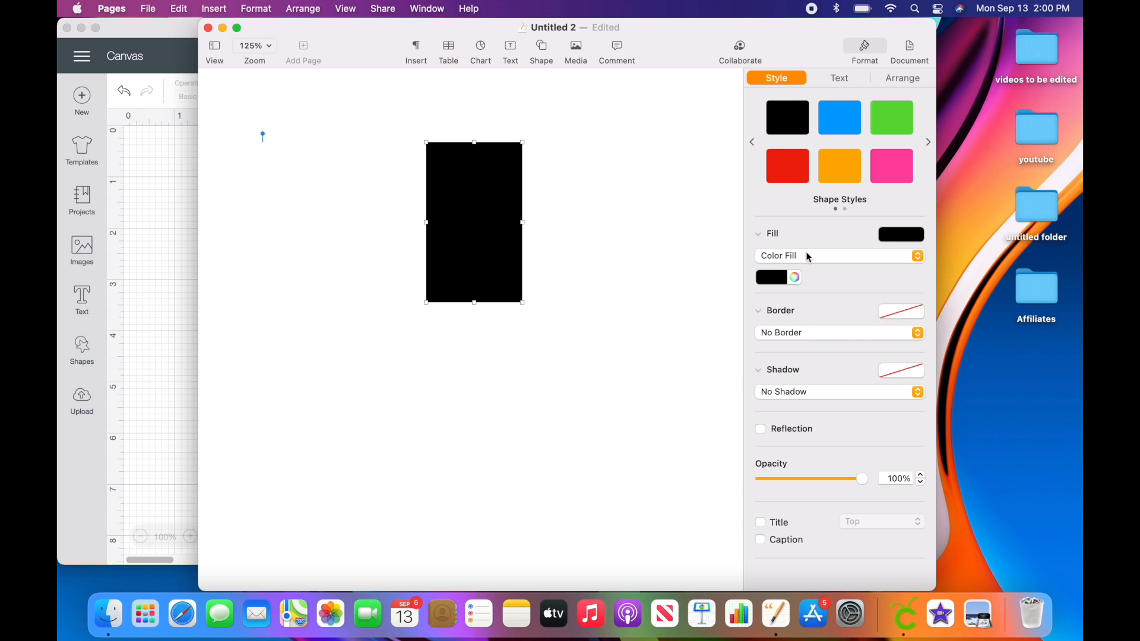
click(795, 279)
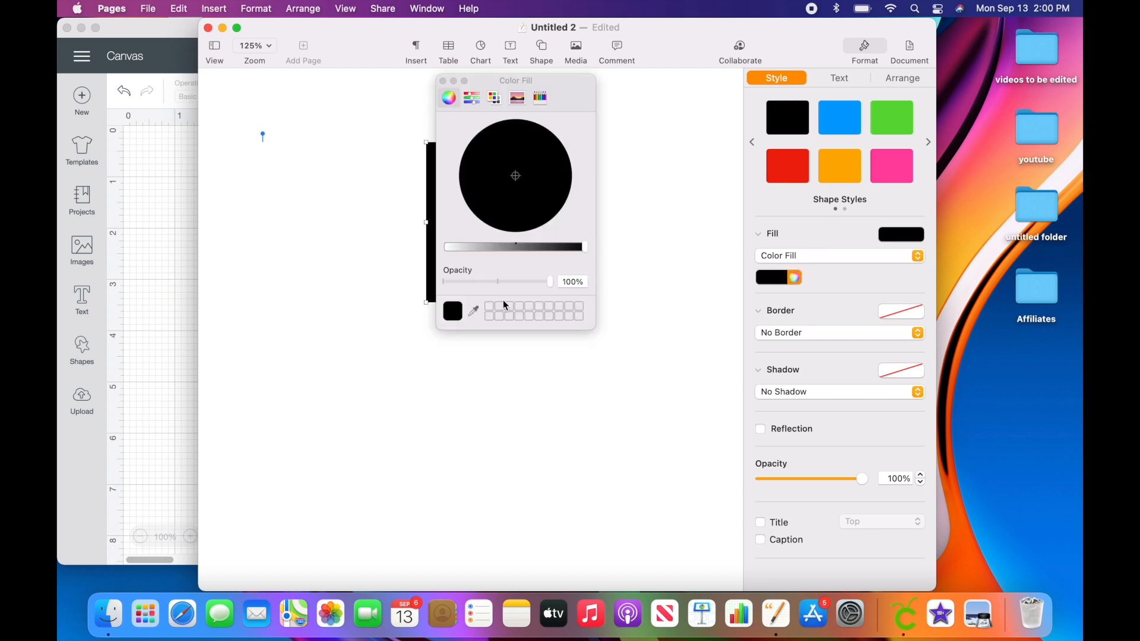
click(474, 313)
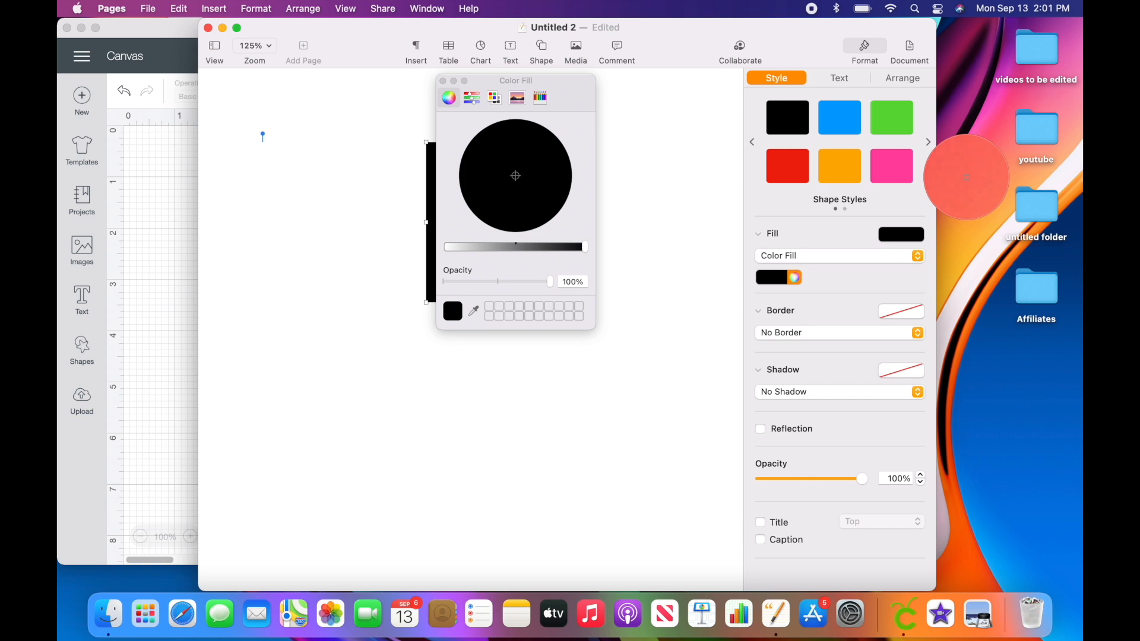
click(966, 177)
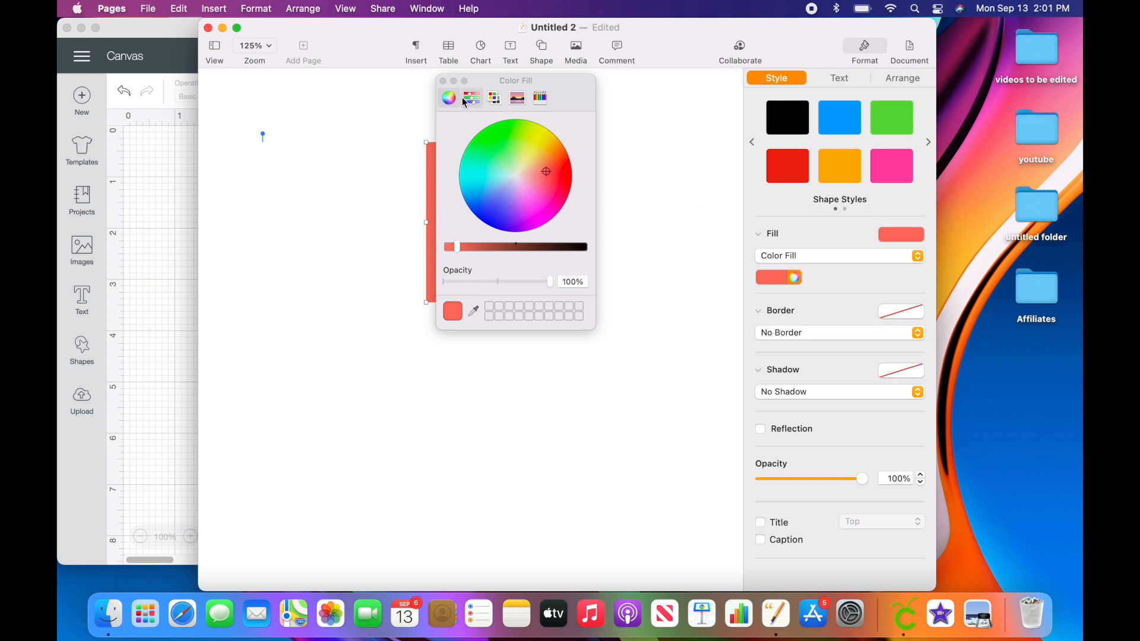
click(444, 82)
click(443, 81)
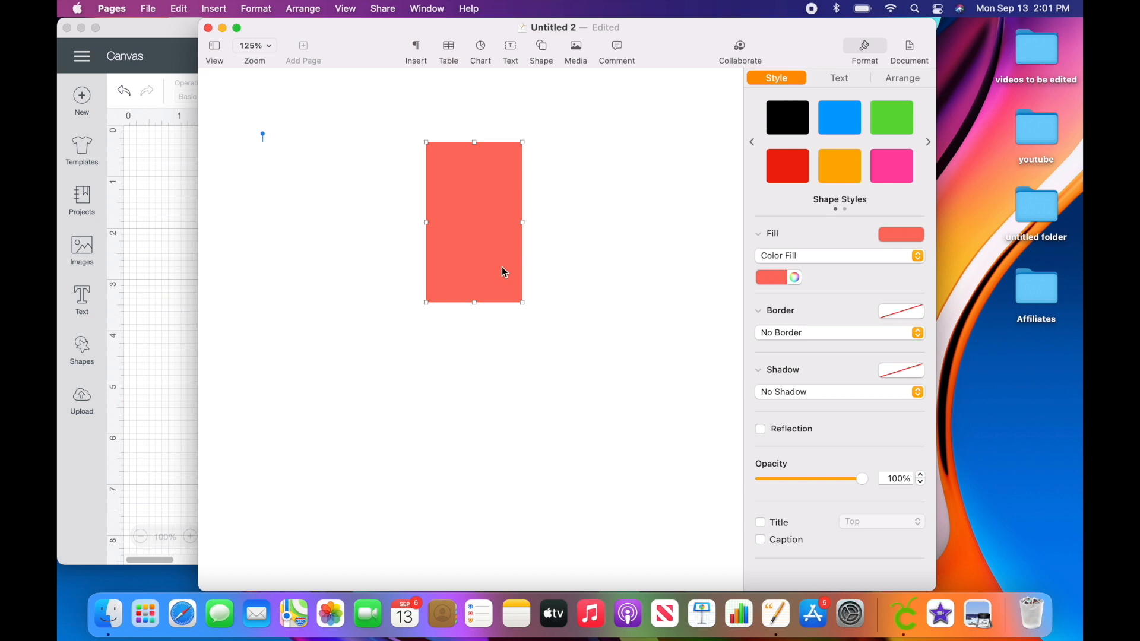
Export the document to the Desktop as a PDF named "sunset orange", with Best image quality.
click(148, 9)
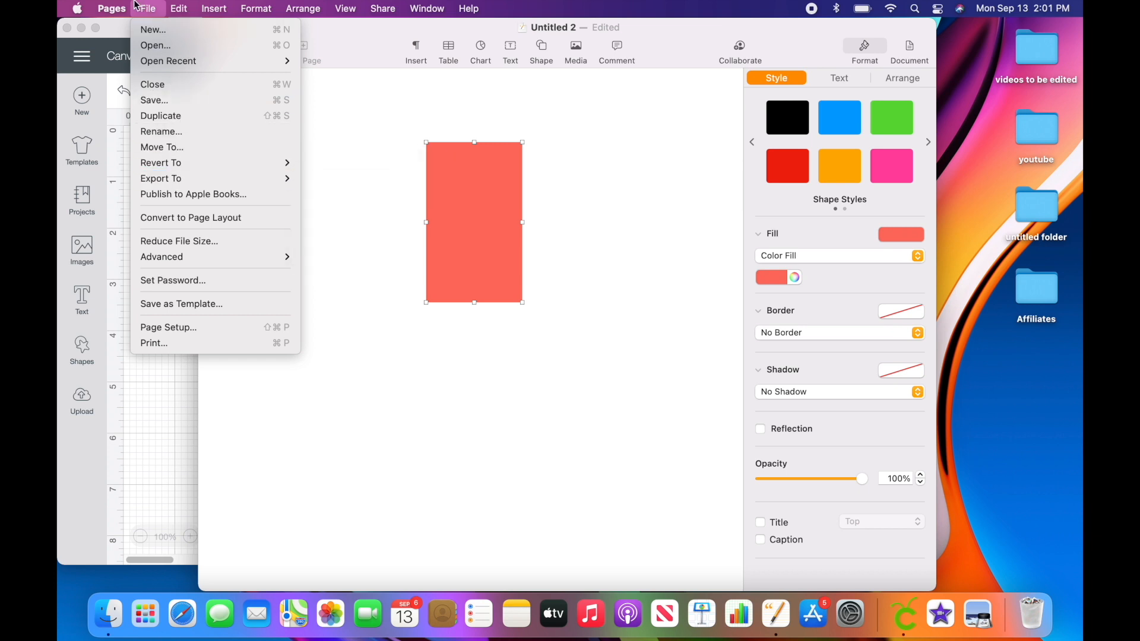
mouse_move(189, 162)
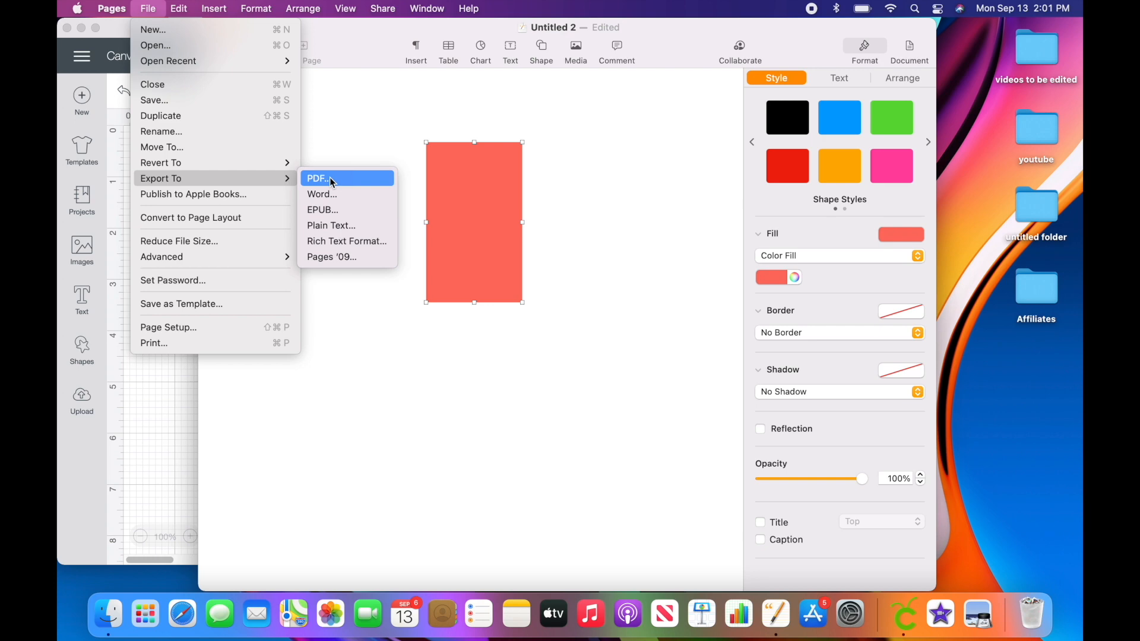
click(331, 179)
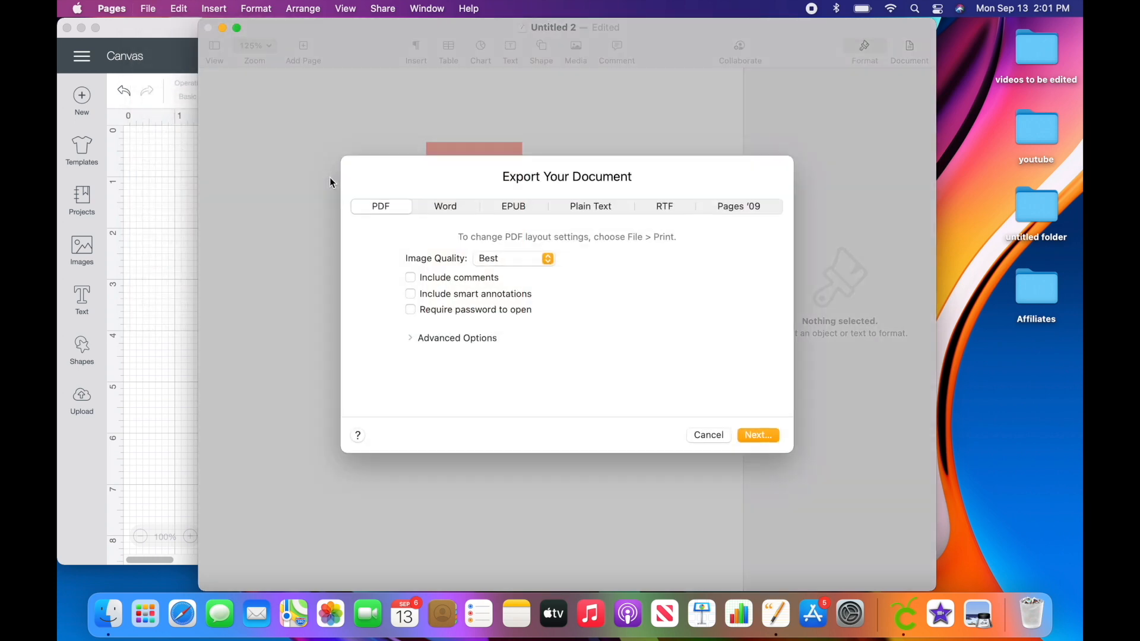
click(767, 432)
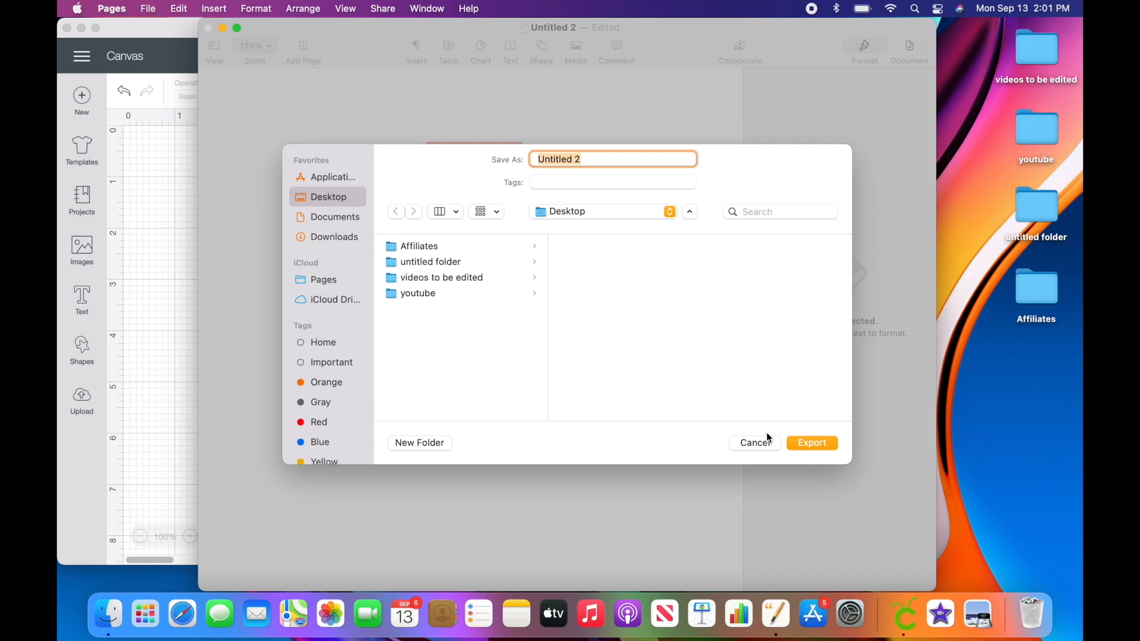
text(sunset orange)
click(813, 447)
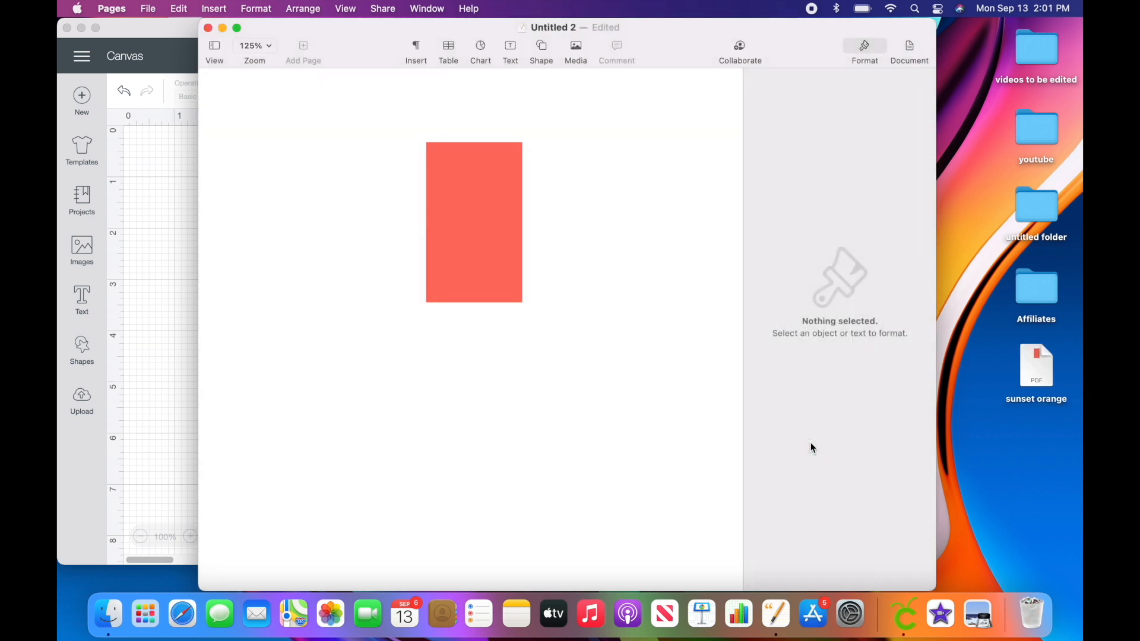
Open the sunset orange PDF in Preview and export it to the Desktop in PNG format.
double_click(1036, 364)
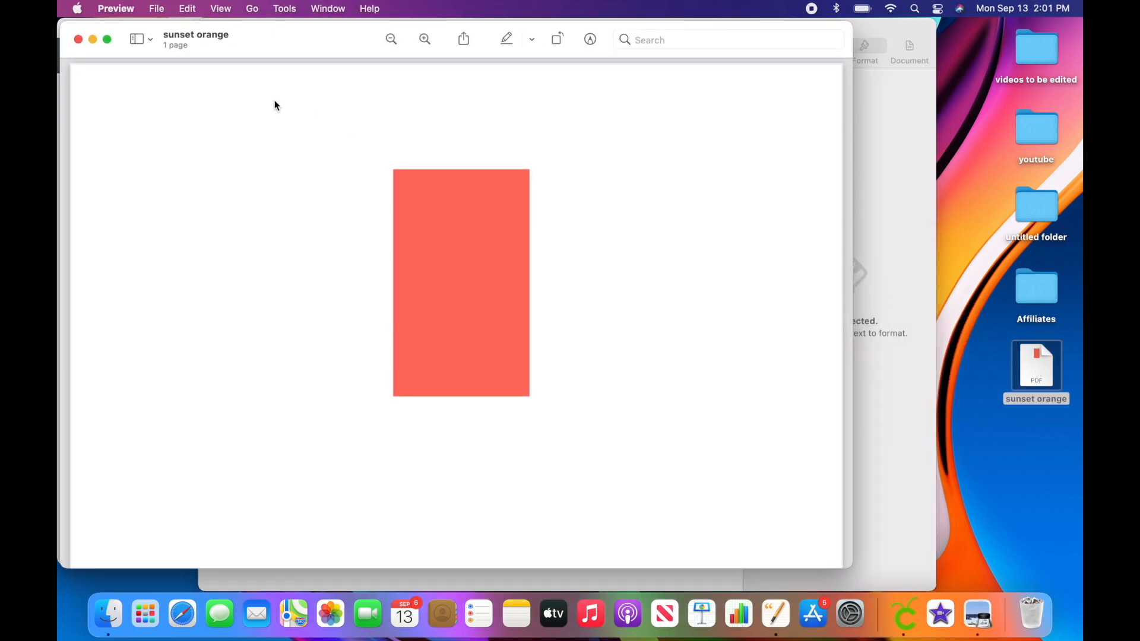
click(157, 10)
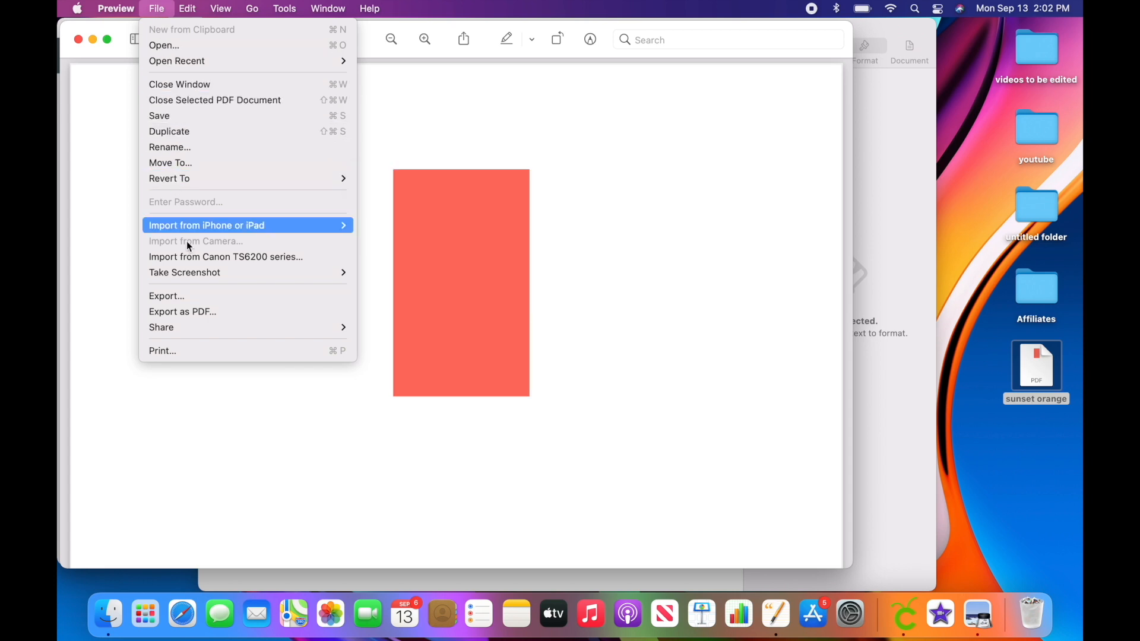
click(201, 297)
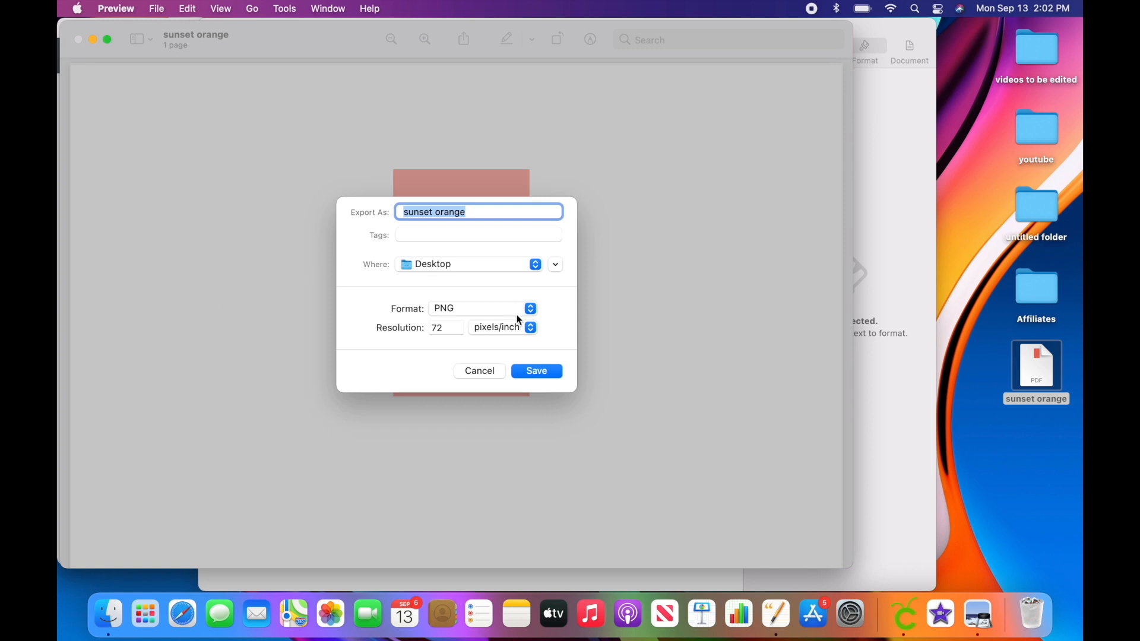
click(530, 315)
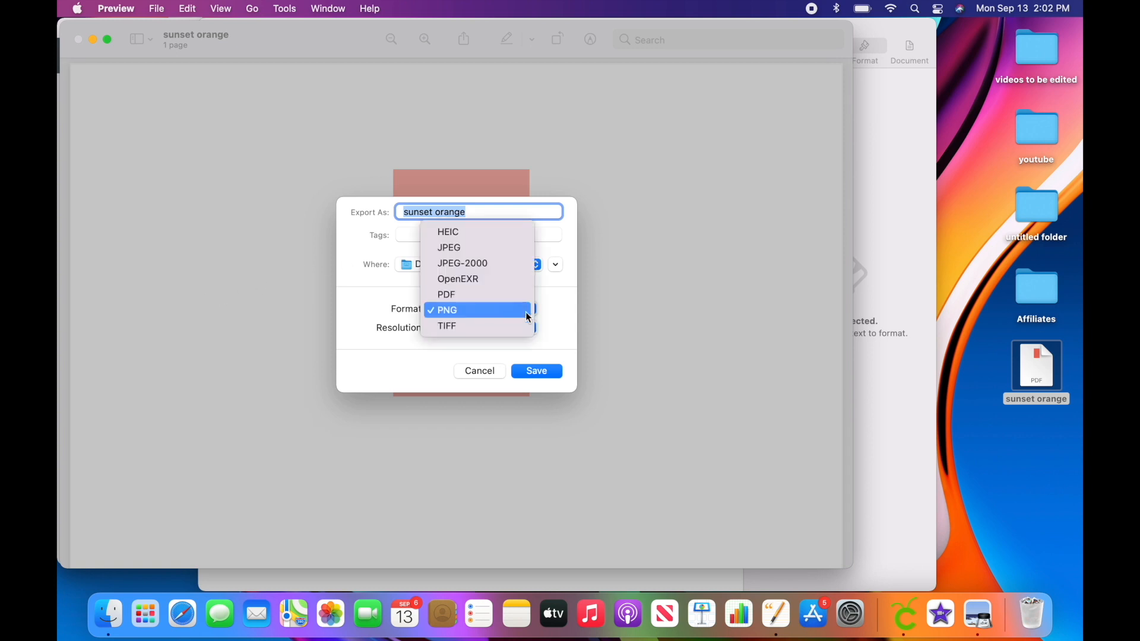
click(481, 311)
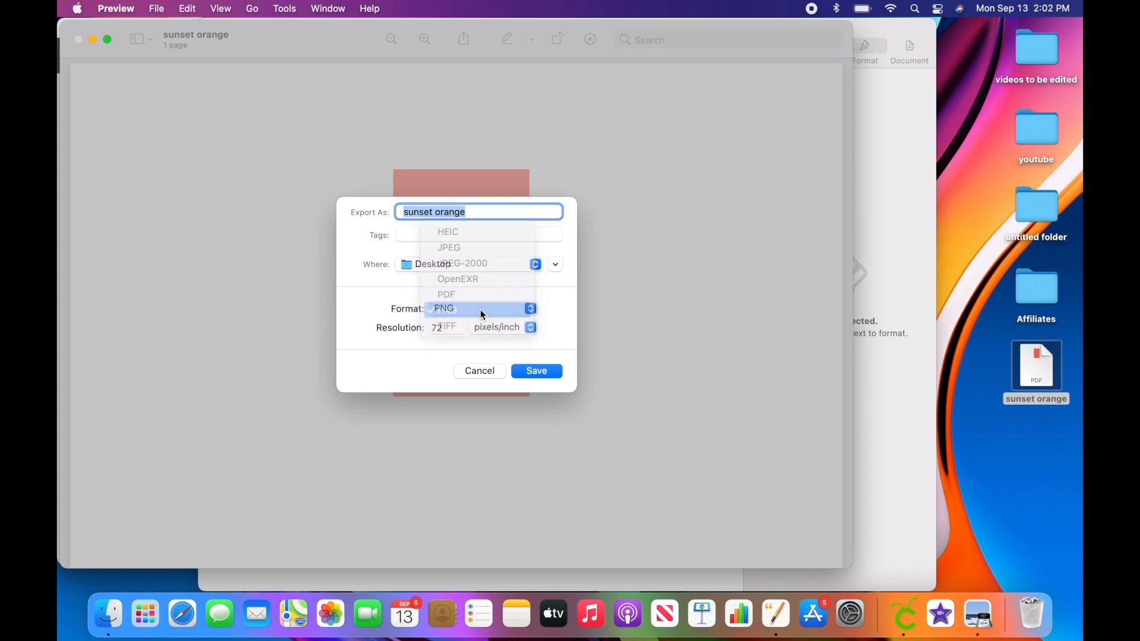
click(546, 373)
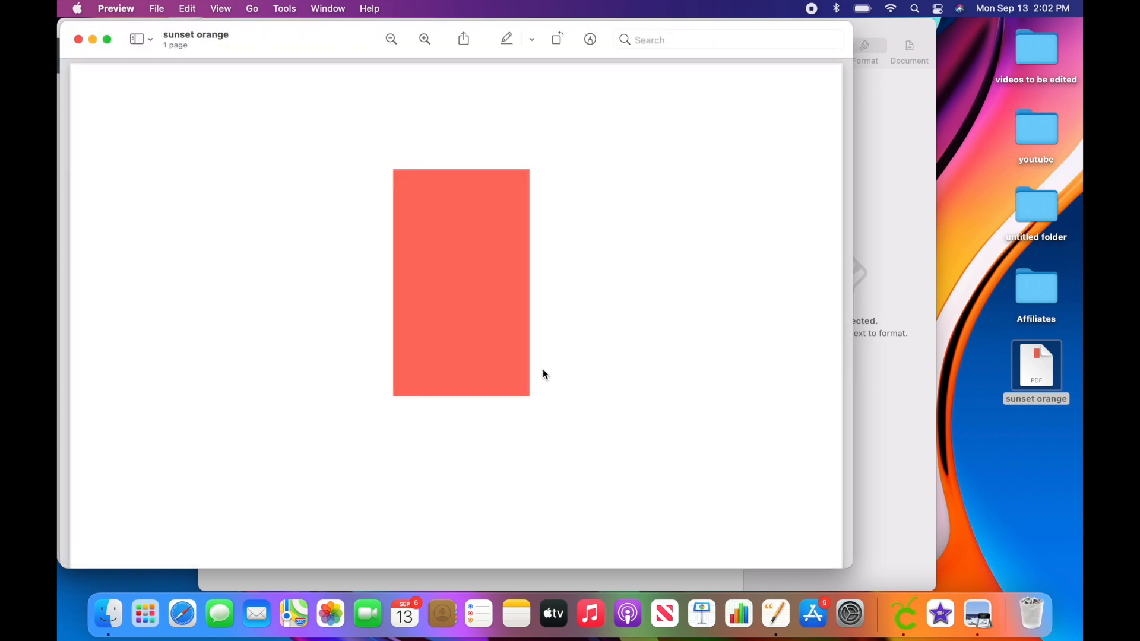
Remove the sunset orange PDF from the Desktop, keeping the PNG, and quit Preview.
right_click(1036, 372)
click(1000, 372)
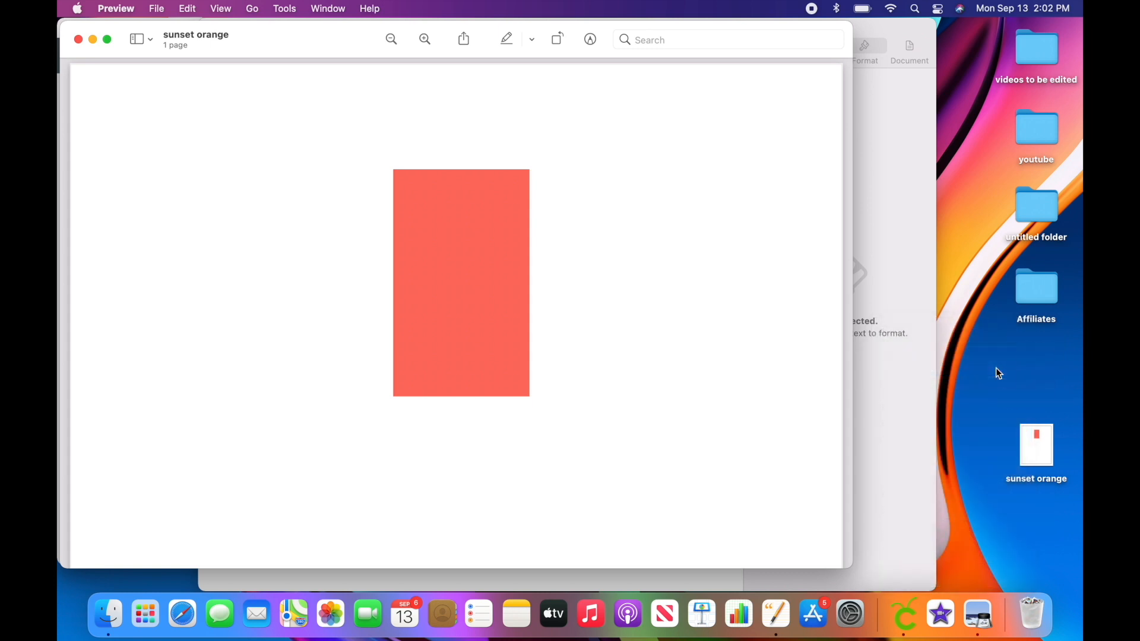
click(123, 9)
click(161, 154)
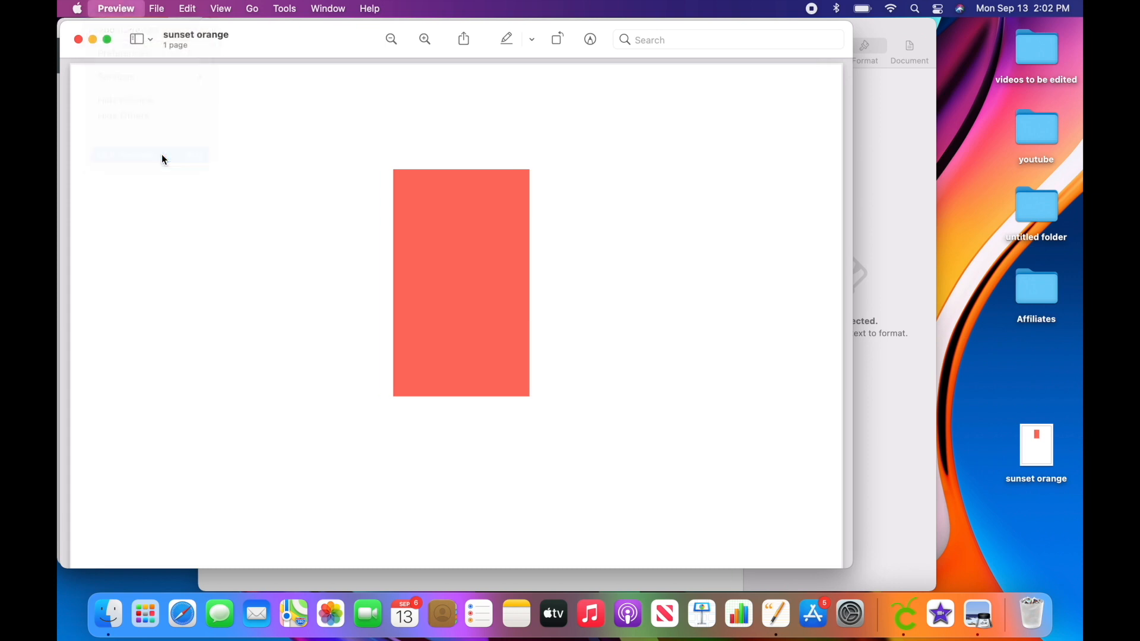
Quit Pages and delete the unsaved Untitled 2 document.
click(252, 106)
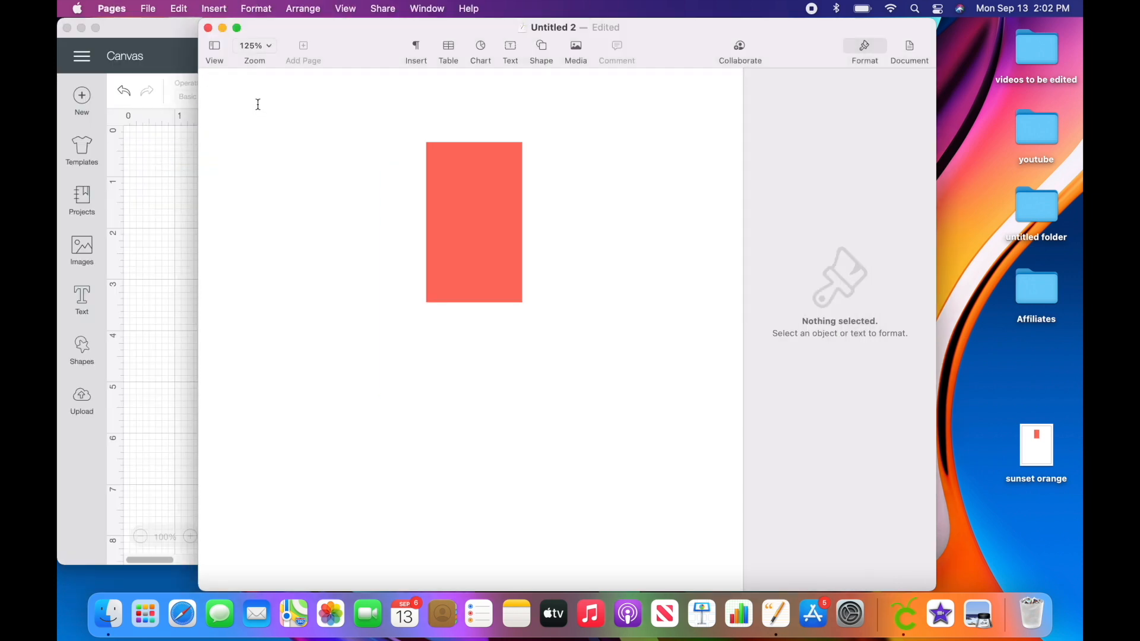
click(111, 8)
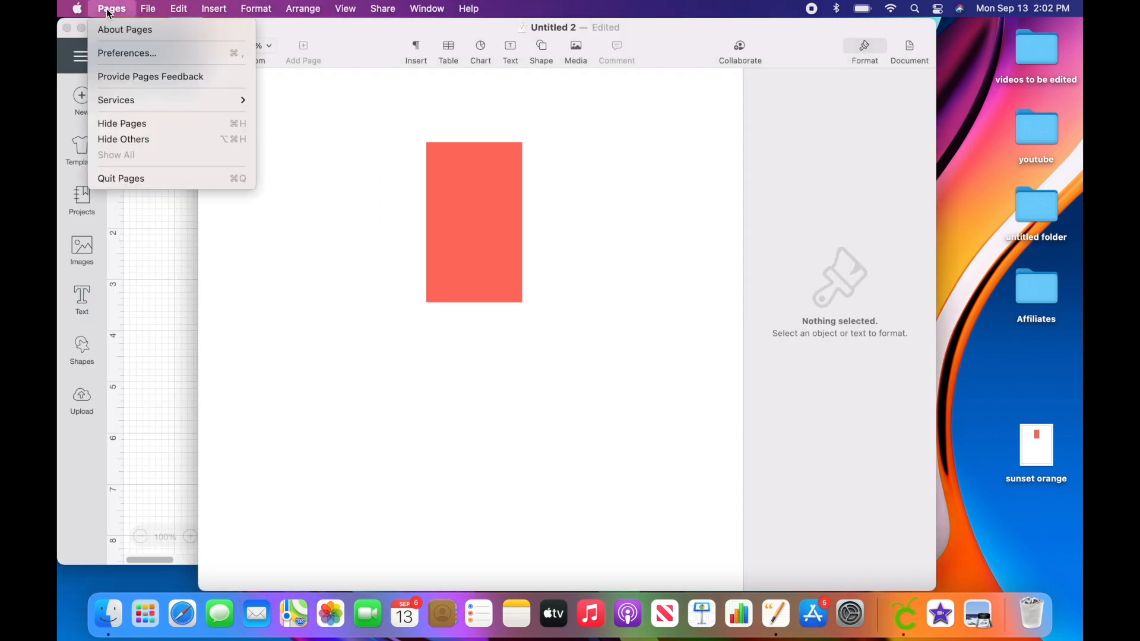
click(152, 177)
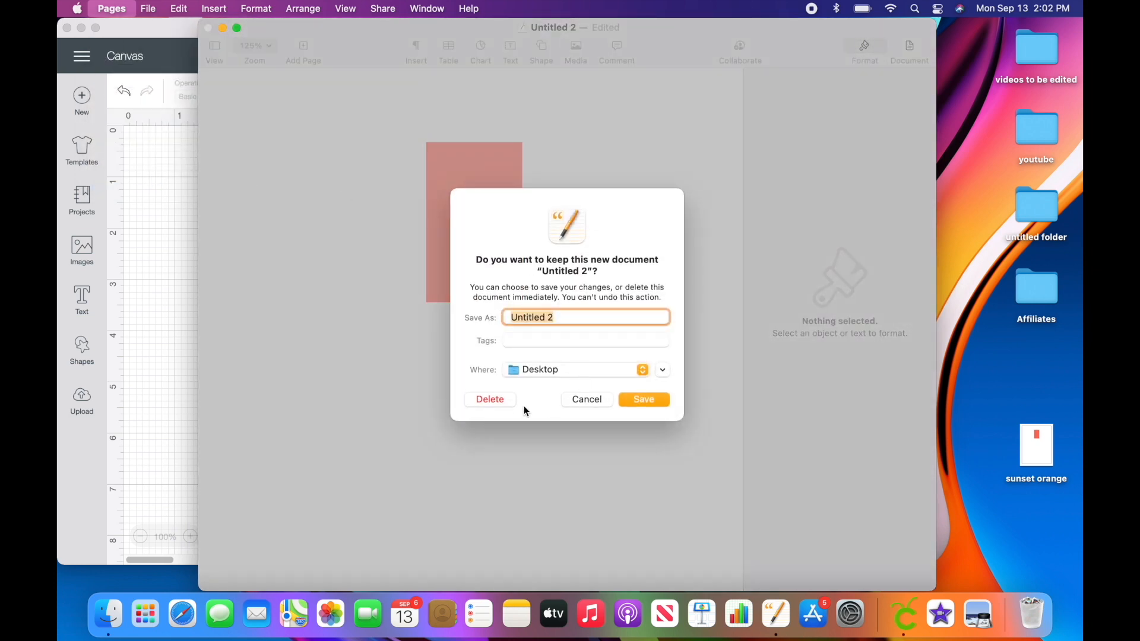
click(505, 398)
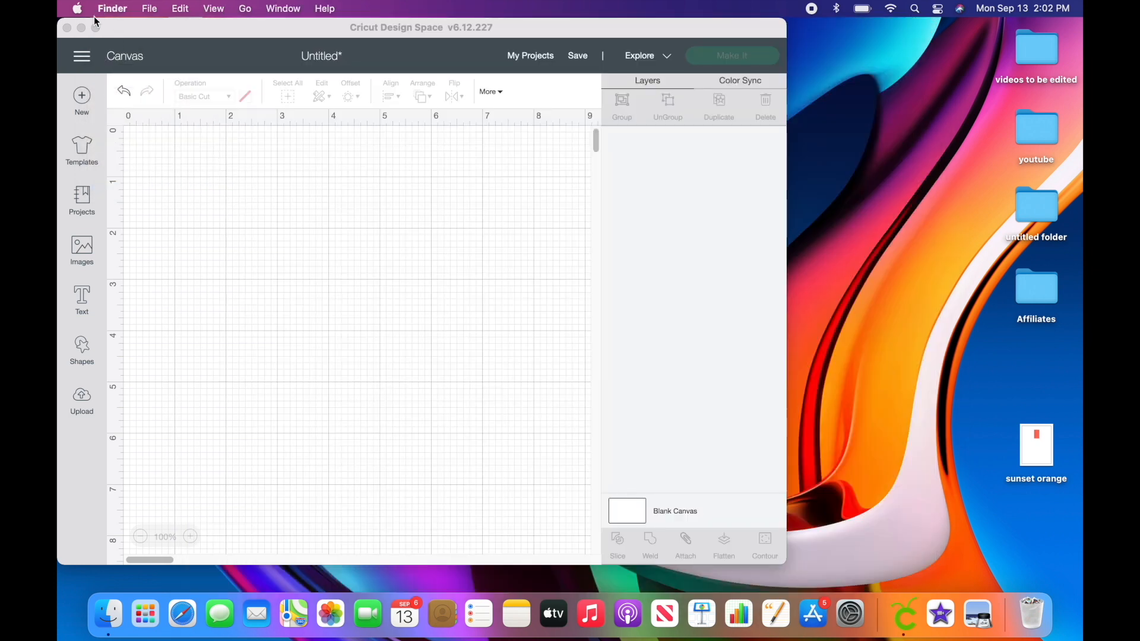
Switch to Cricut Design Space in full screen and load the sunset orange PNG from the Desktop as an image upload.
click(144, 29)
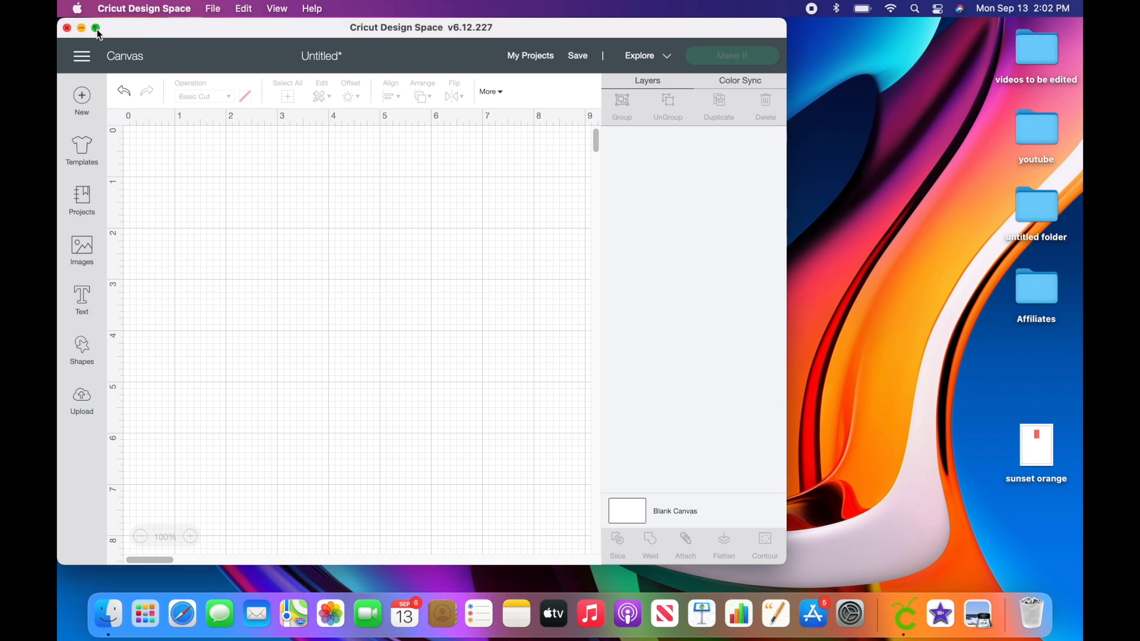
click(97, 28)
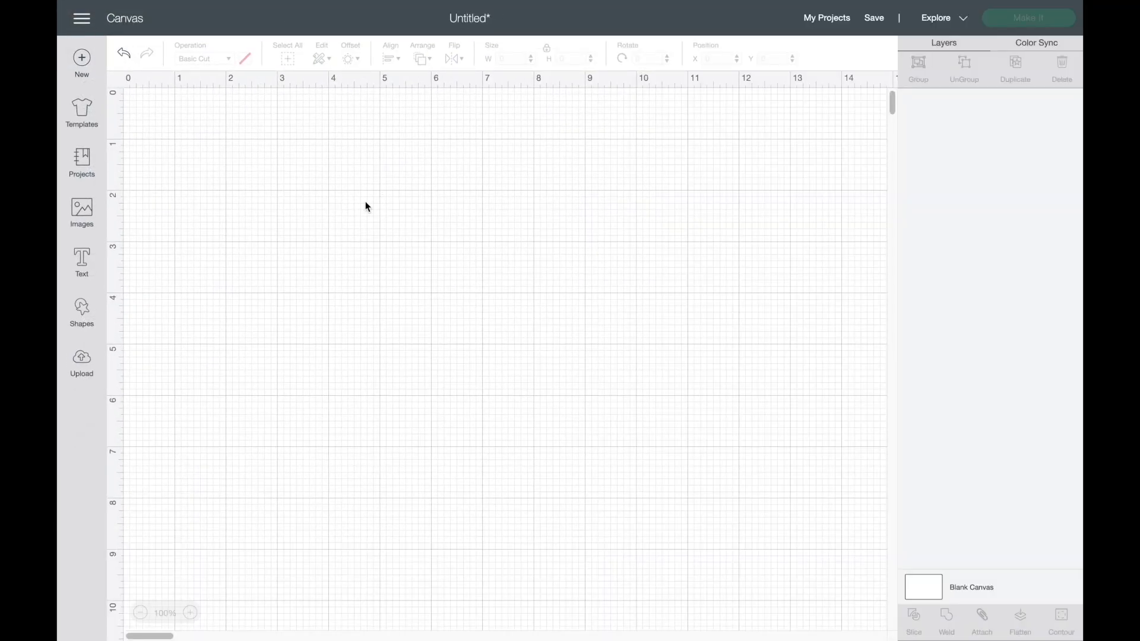
click(83, 363)
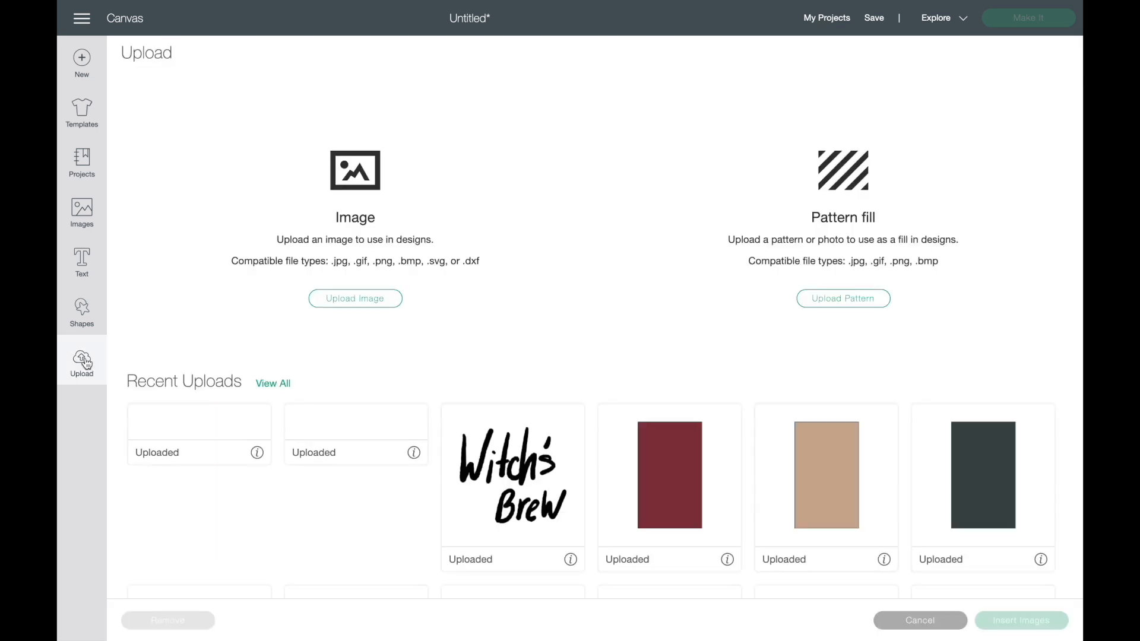
click(365, 300)
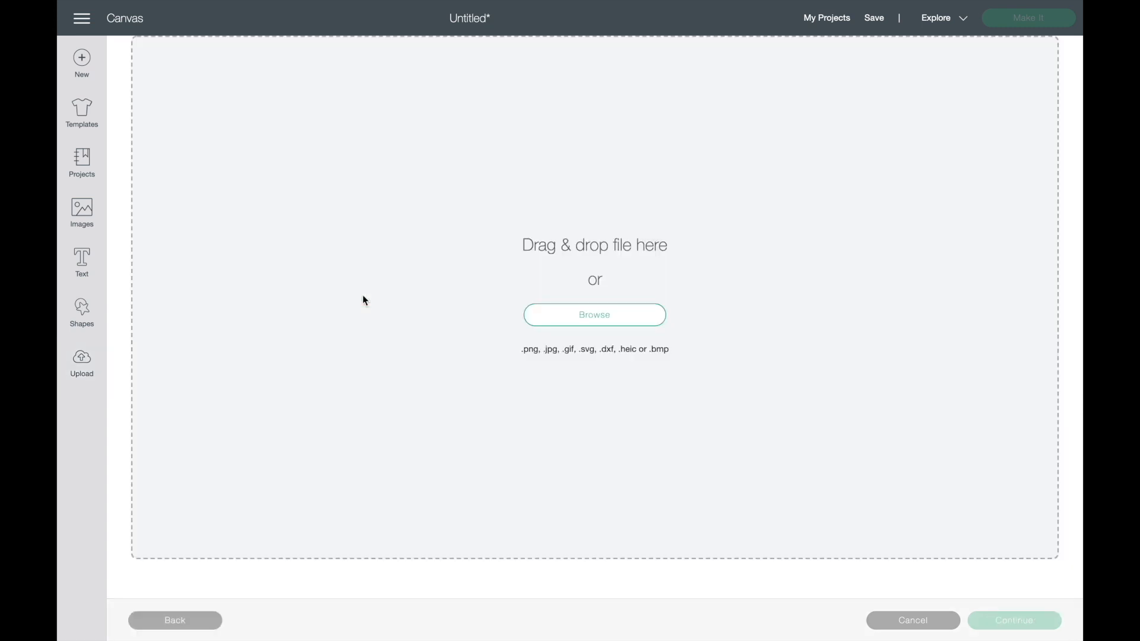
click(596, 316)
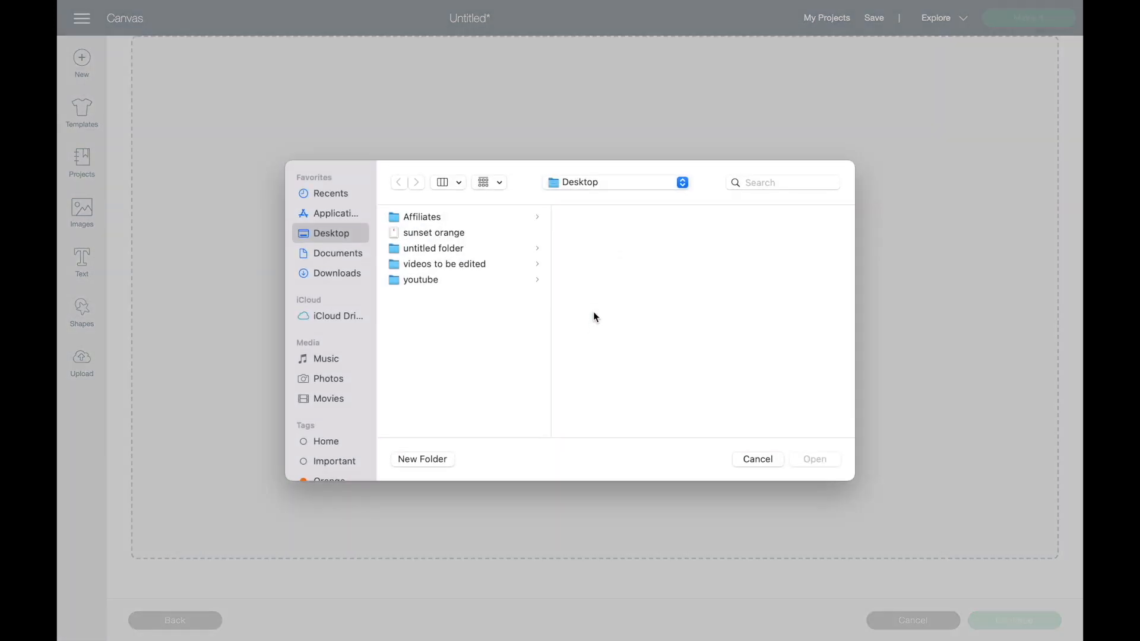
click(424, 235)
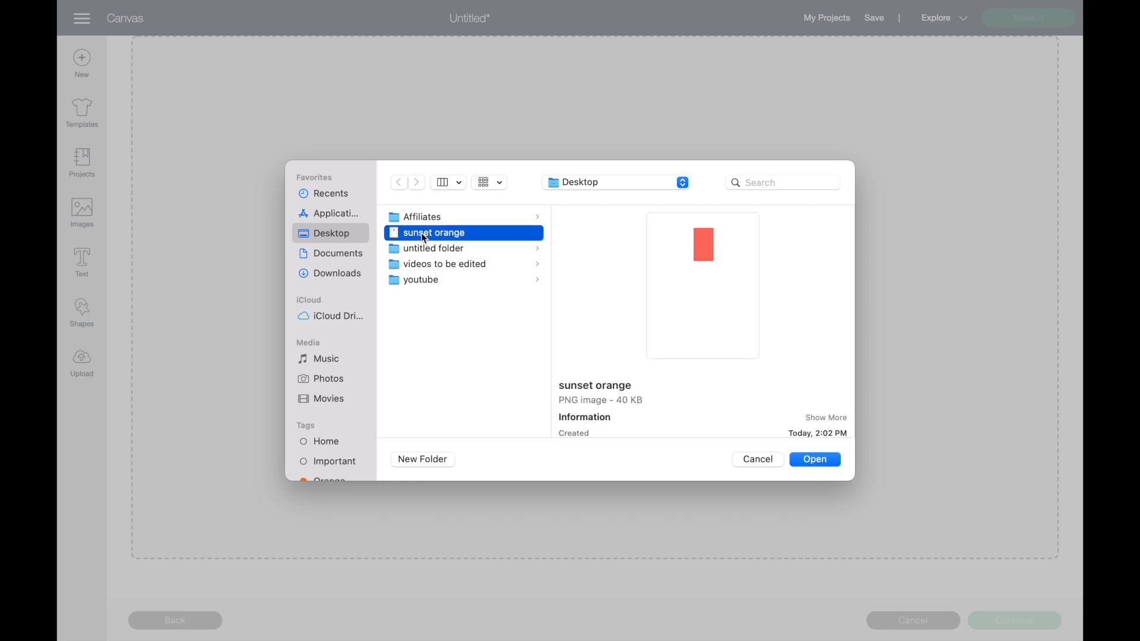
click(826, 461)
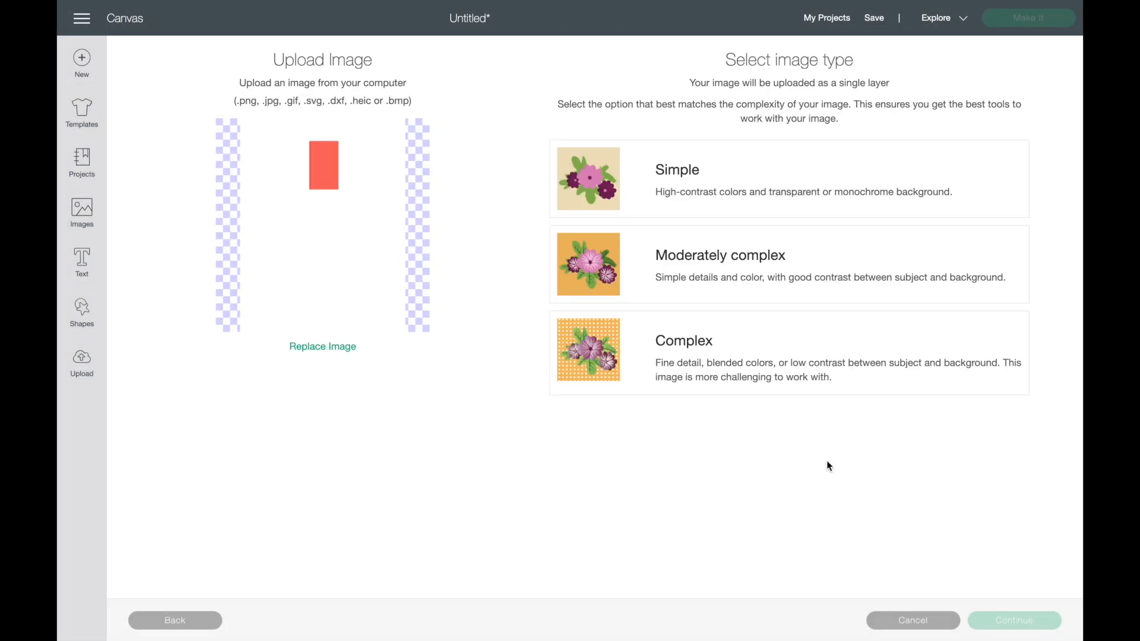
Set the image type to Complex and erase the white background around the orange rectangle.
click(726, 347)
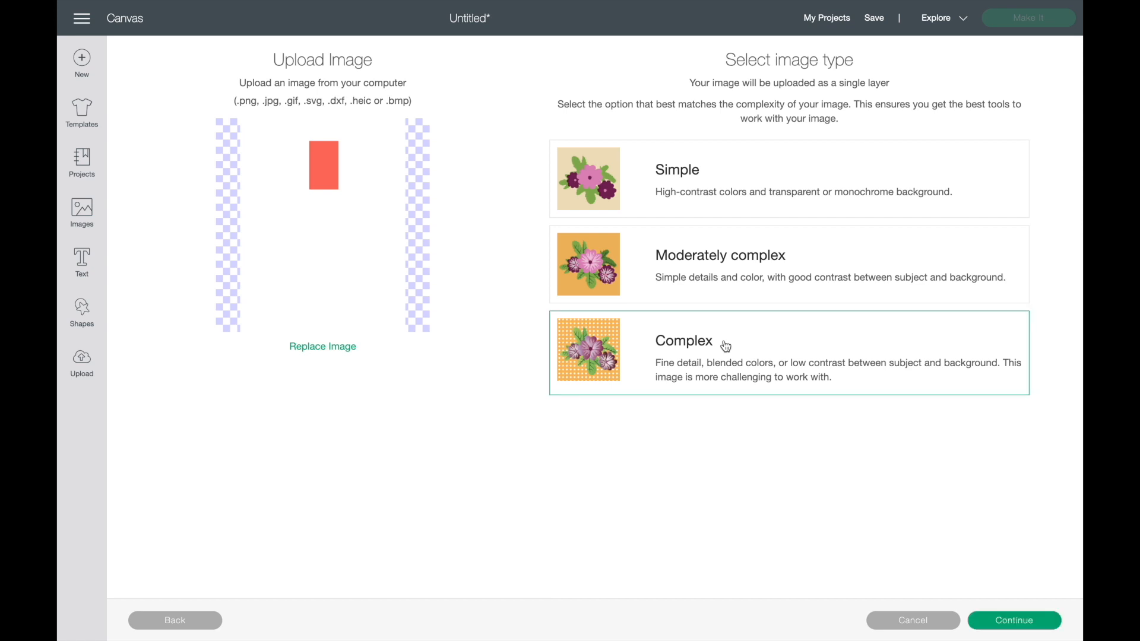
click(1017, 620)
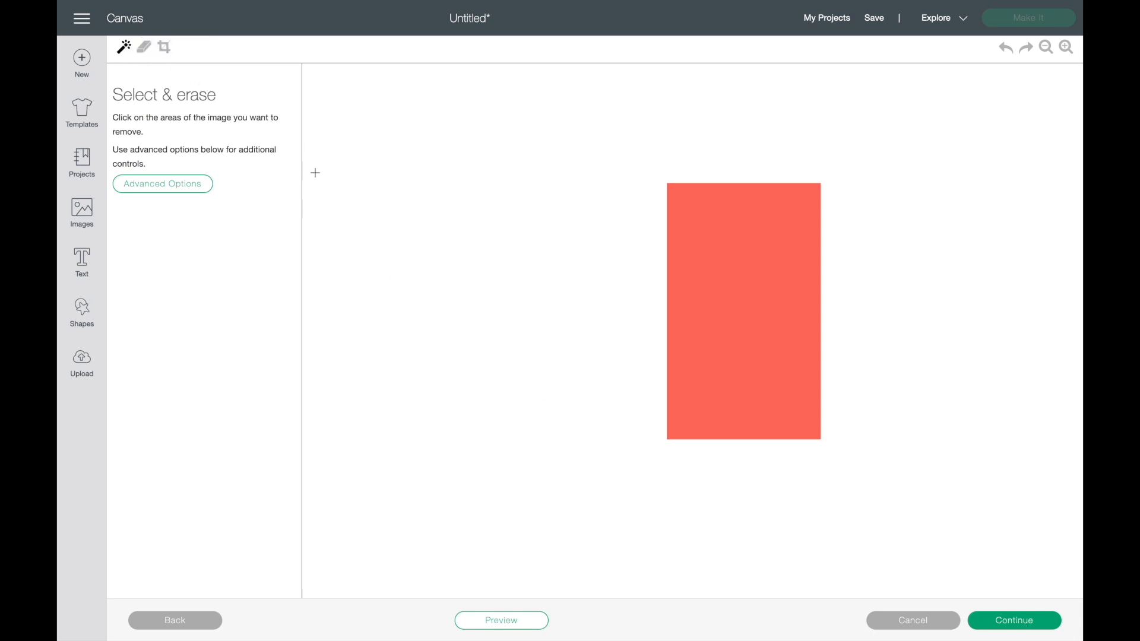
click(601, 187)
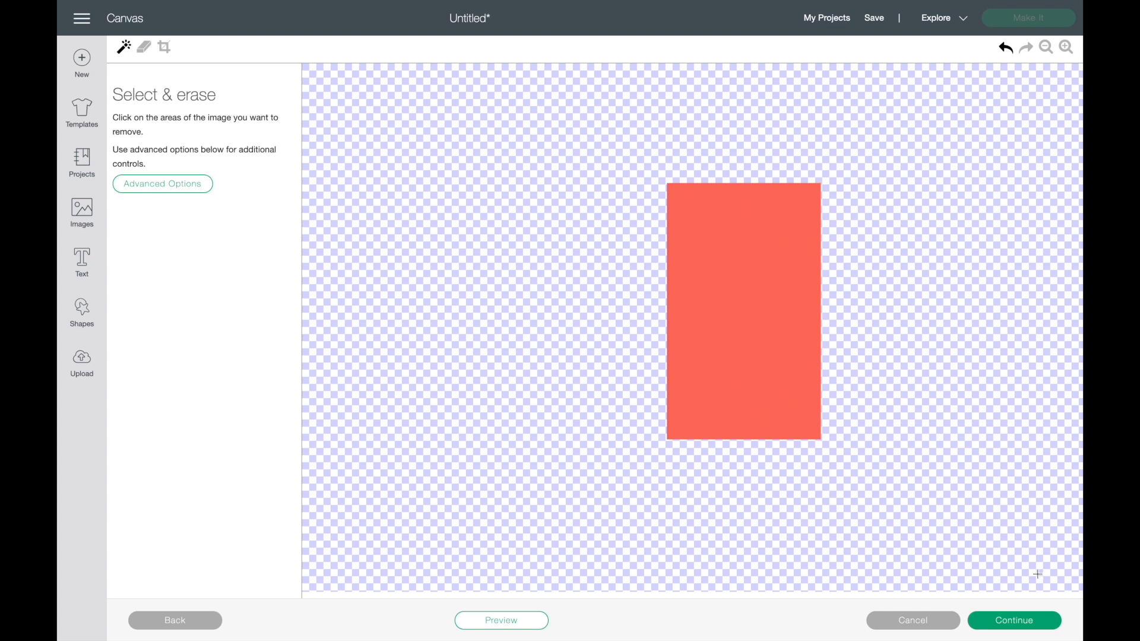
click(1017, 621)
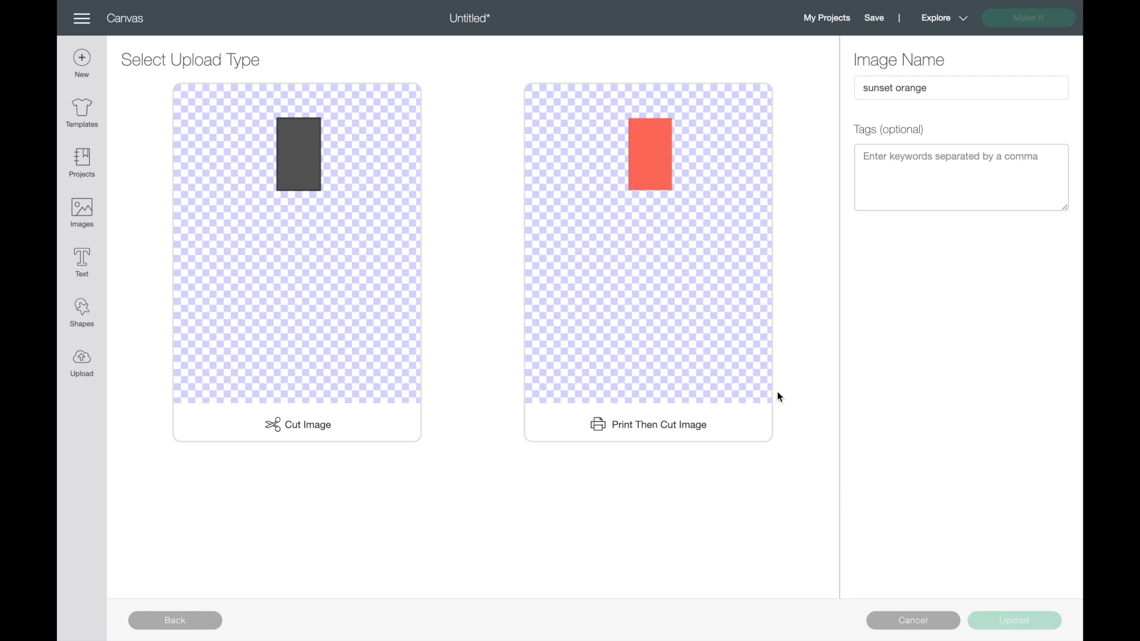
Upload the sunset orange image as a Print Then Cut image and insert it onto the canvas.
click(700, 338)
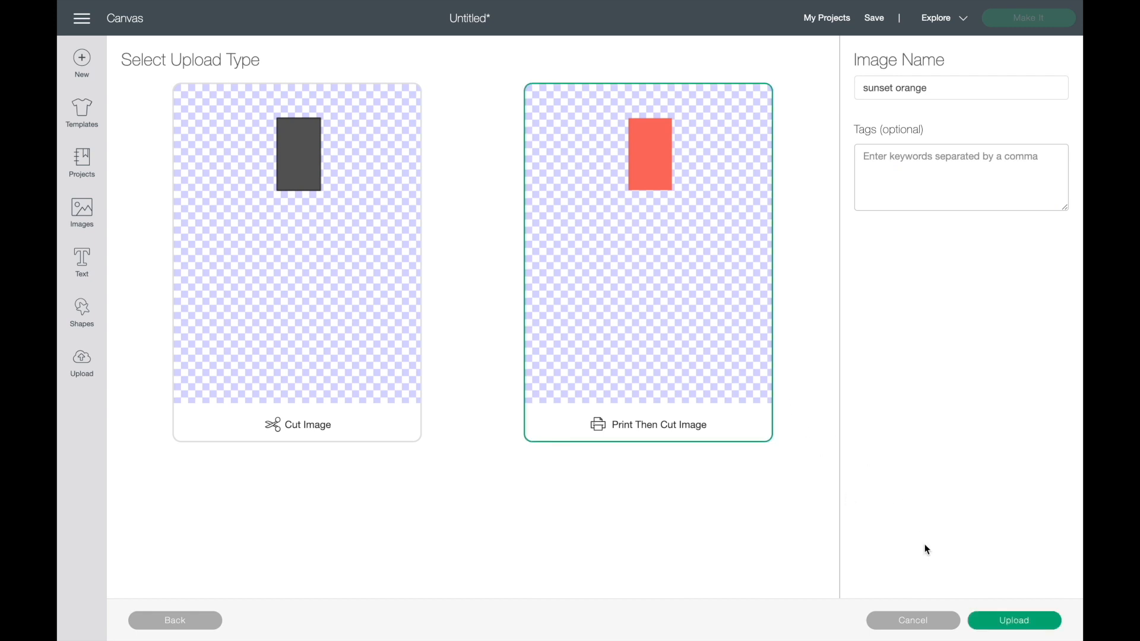
click(1023, 620)
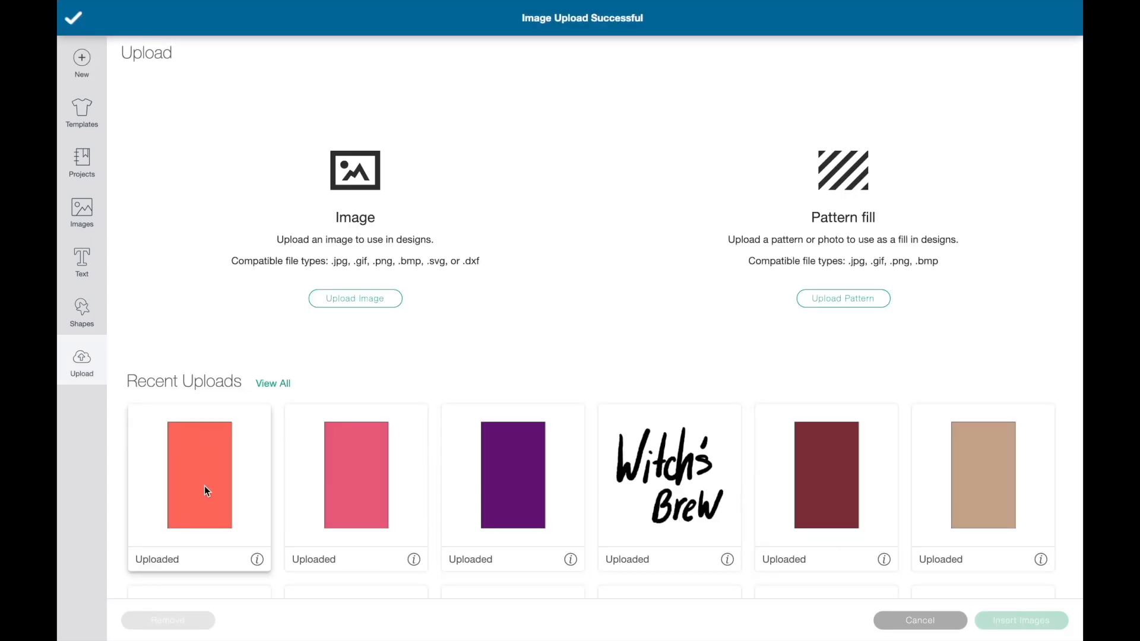
click(204, 486)
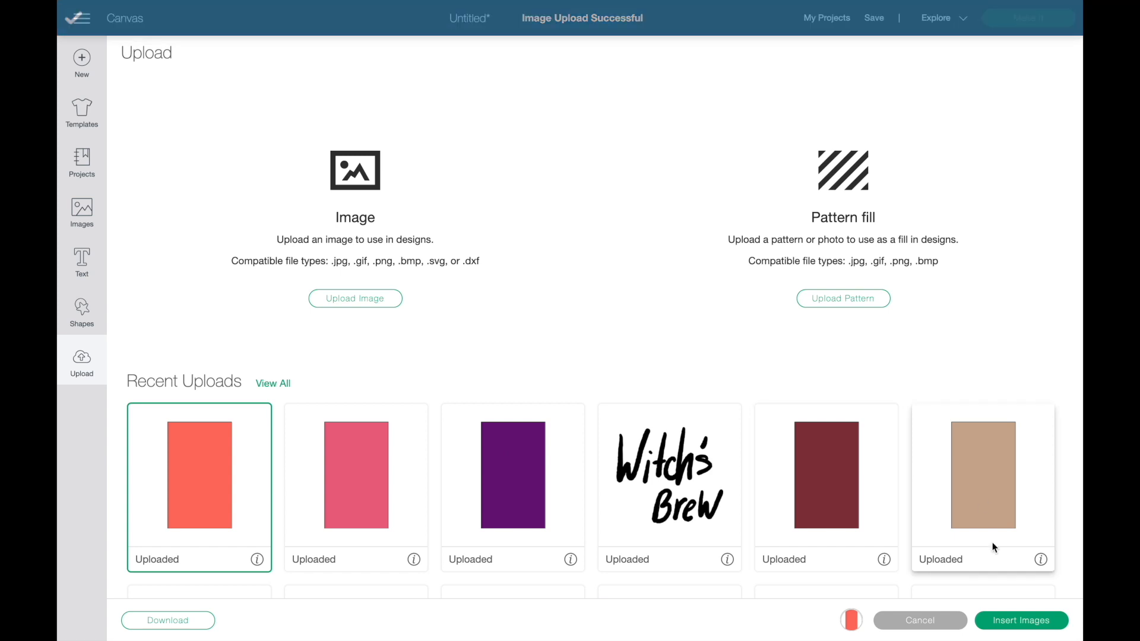
click(1010, 623)
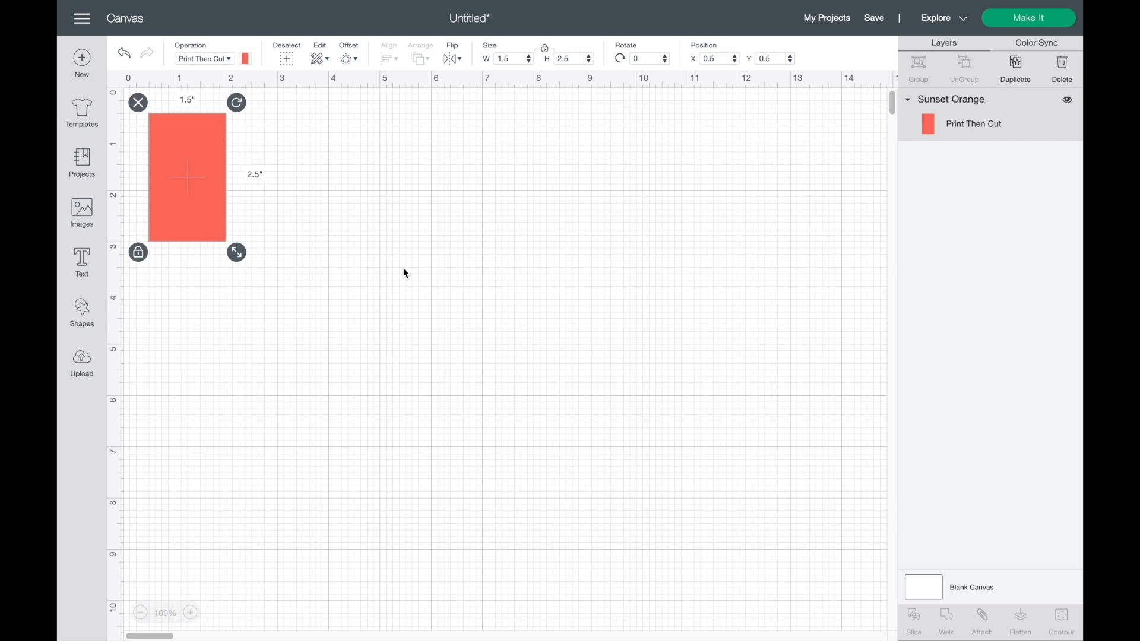
Move the sunset orange swatch towards the middle of the canvas, to about X 5.875 and Y 2.472.
click(314, 171)
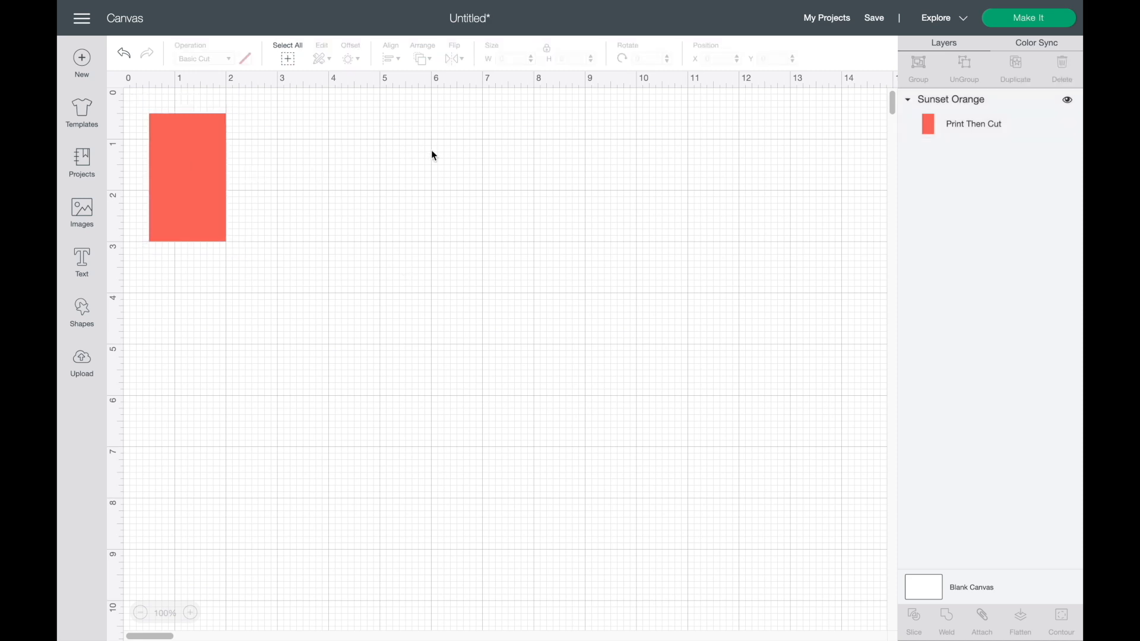
click(213, 168)
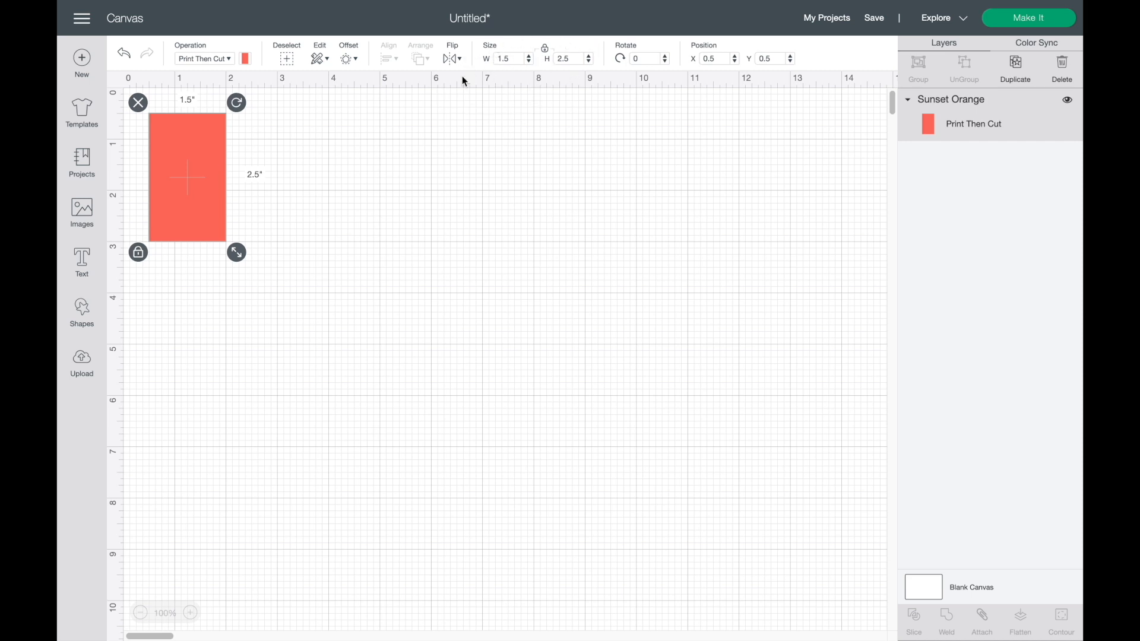
click(441, 204)
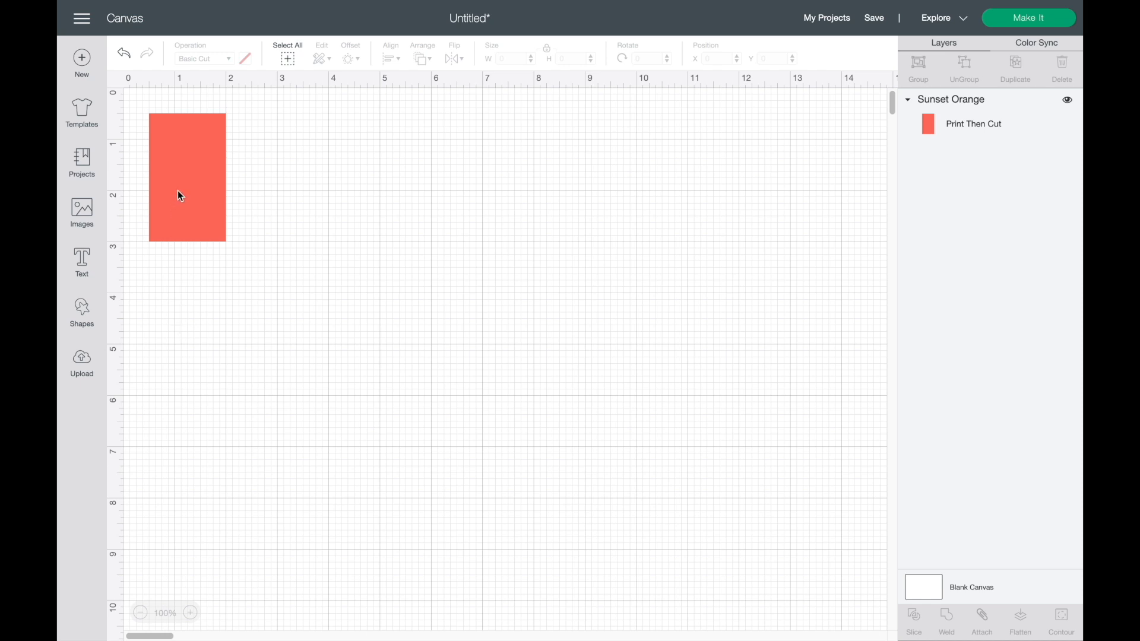
drag(178, 191, 455, 293)
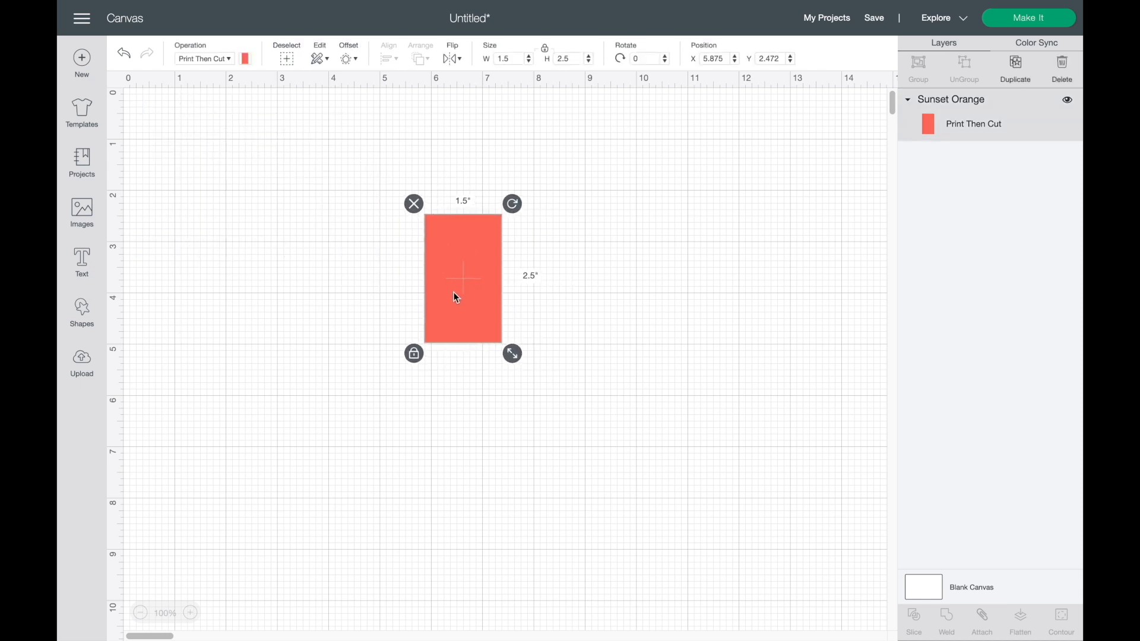
click(341, 285)
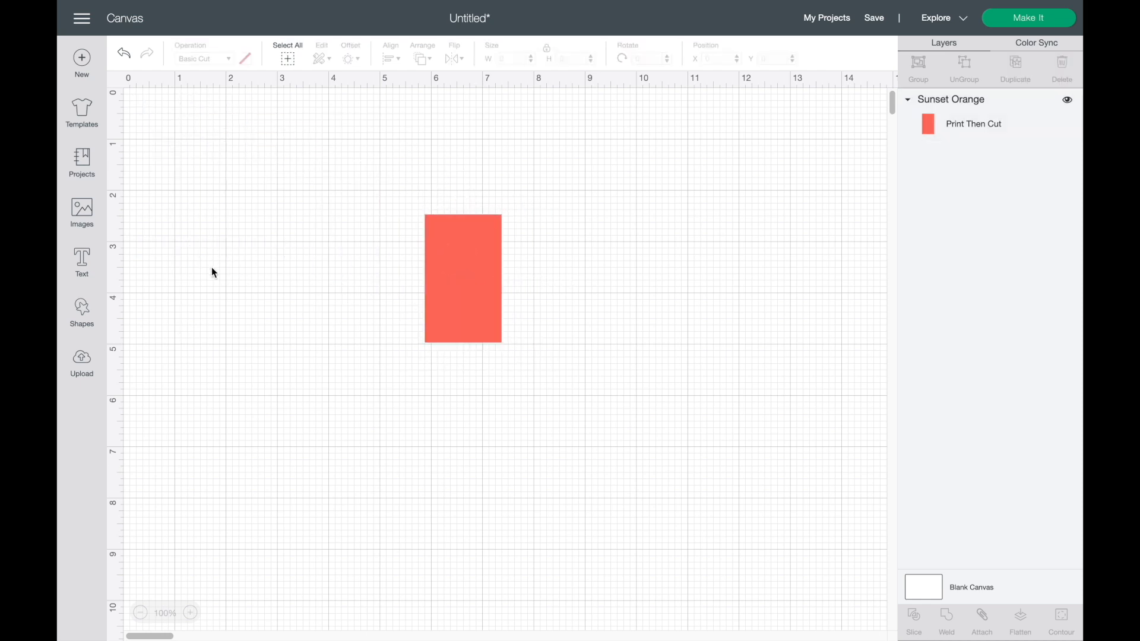
Add a square over the lower part of the orange swatch, at about X 5.708 and Y 3.097, and colour it white.
click(84, 320)
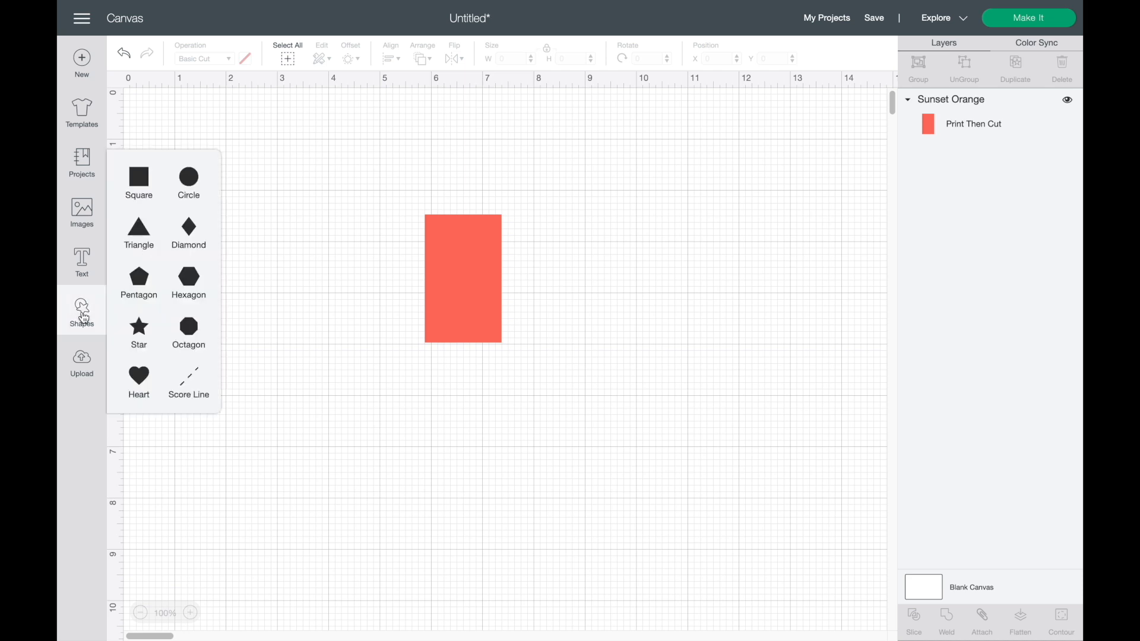
click(142, 178)
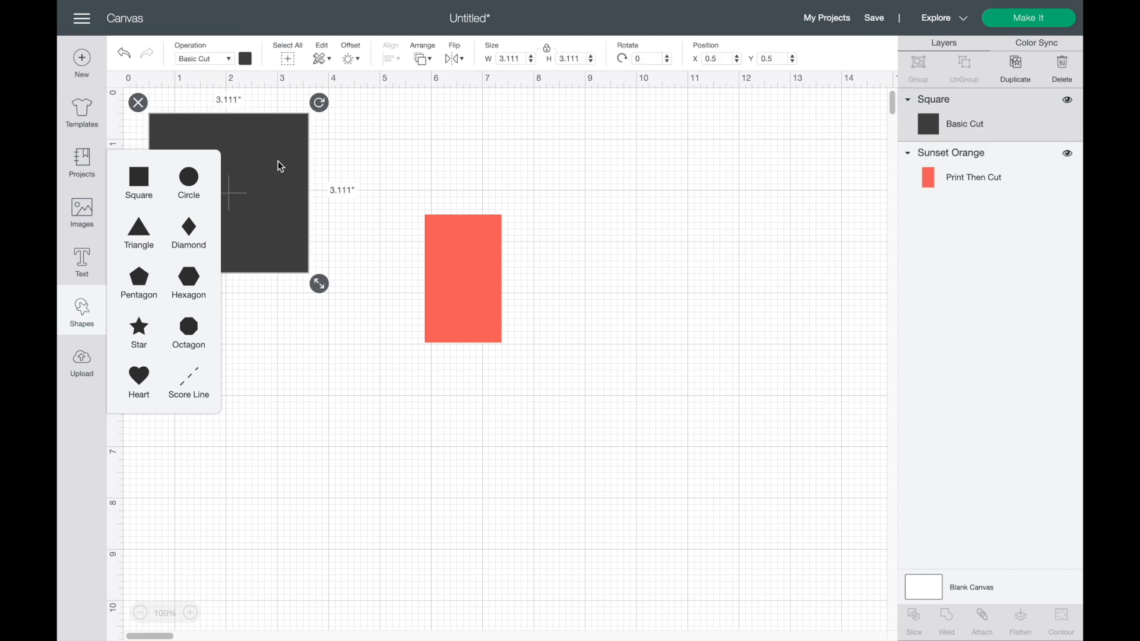
drag(275, 165, 540, 294)
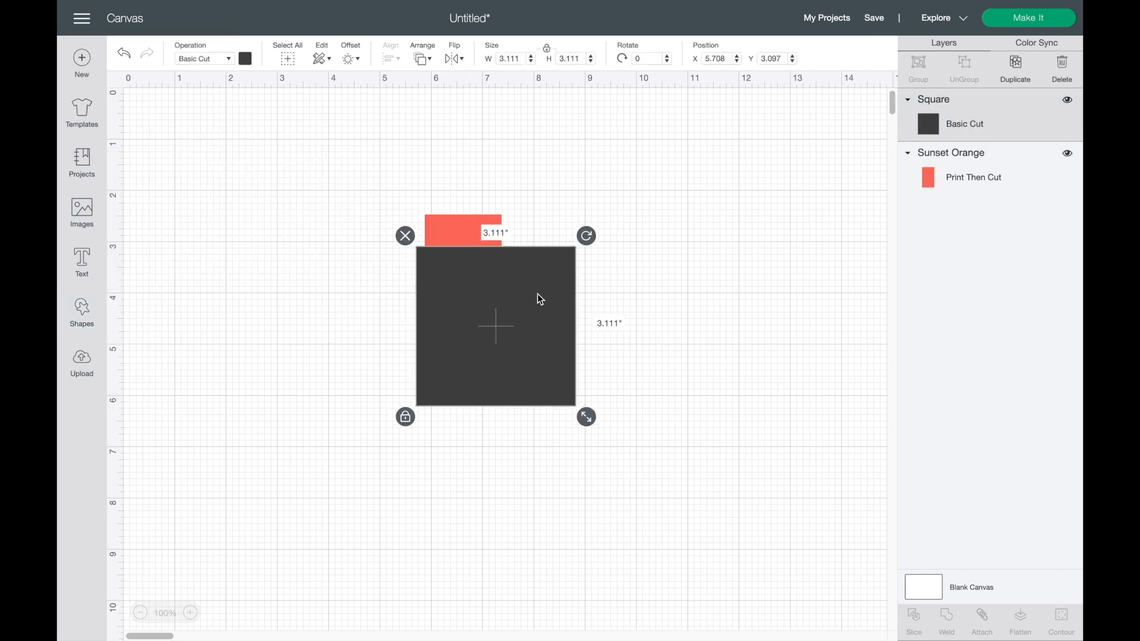
click(248, 63)
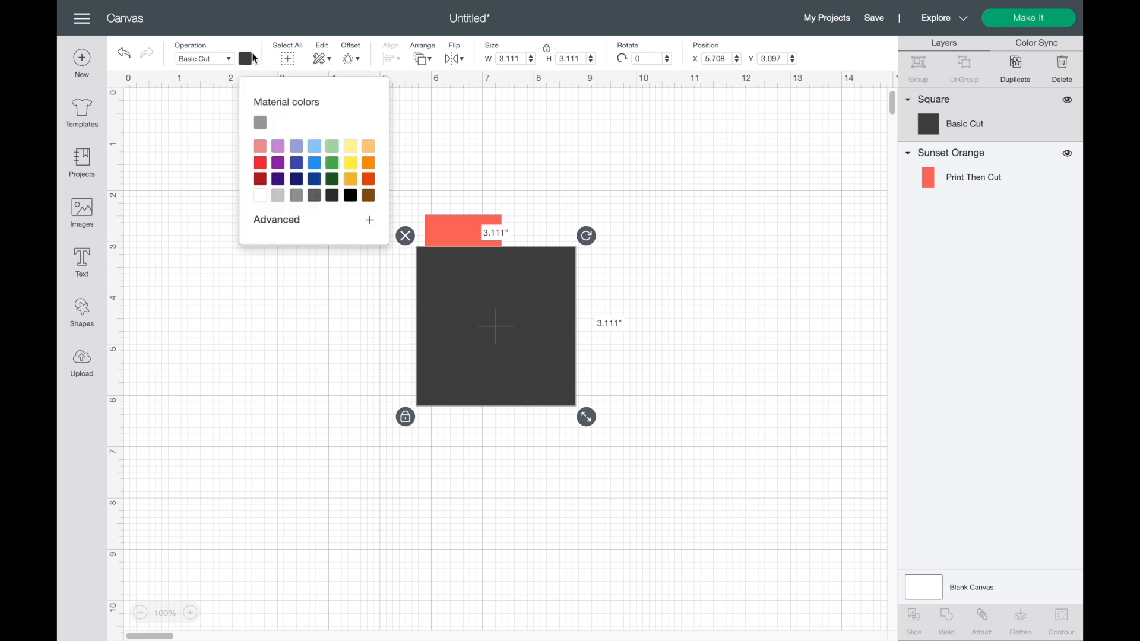
click(261, 196)
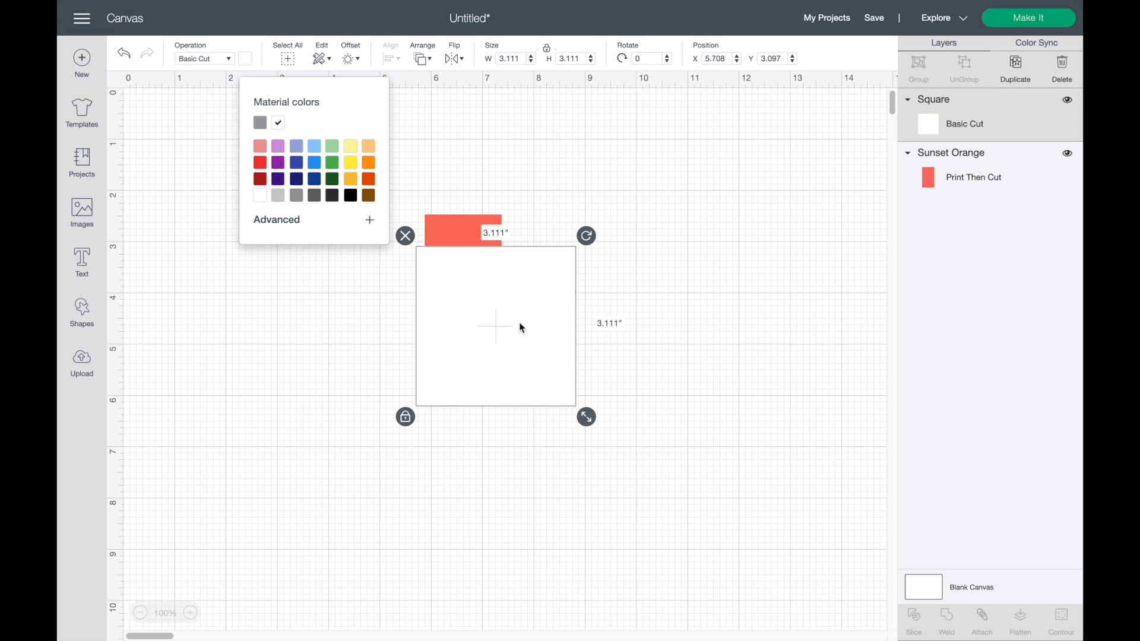
click(539, 302)
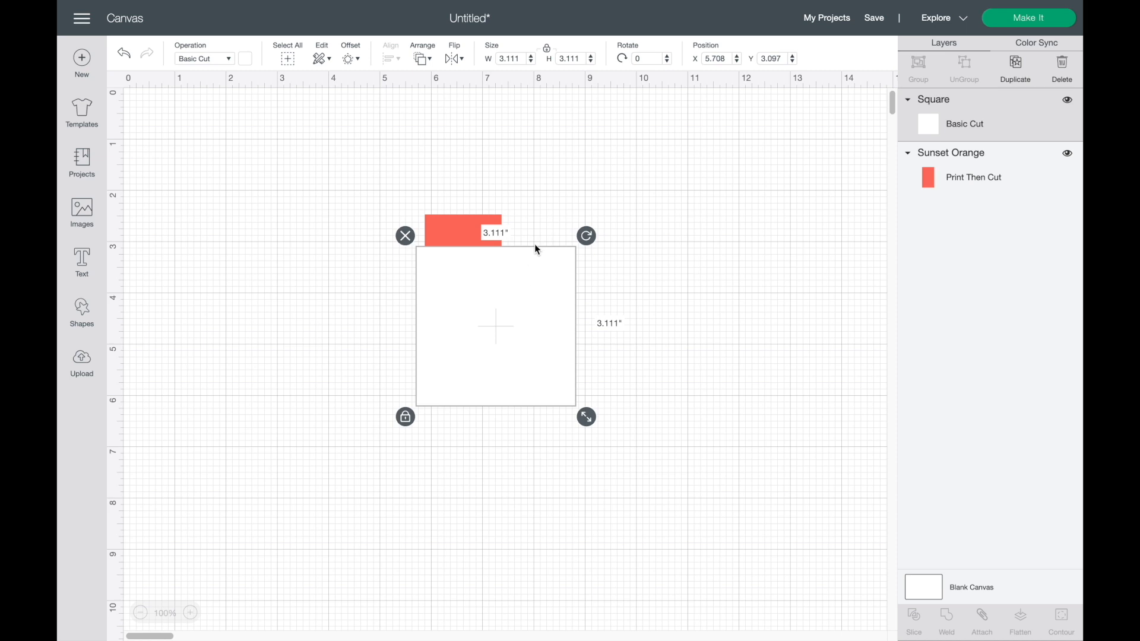
Unlock the white square's proportions and resize it to 1.3 in wide by 2.3 in high.
click(548, 54)
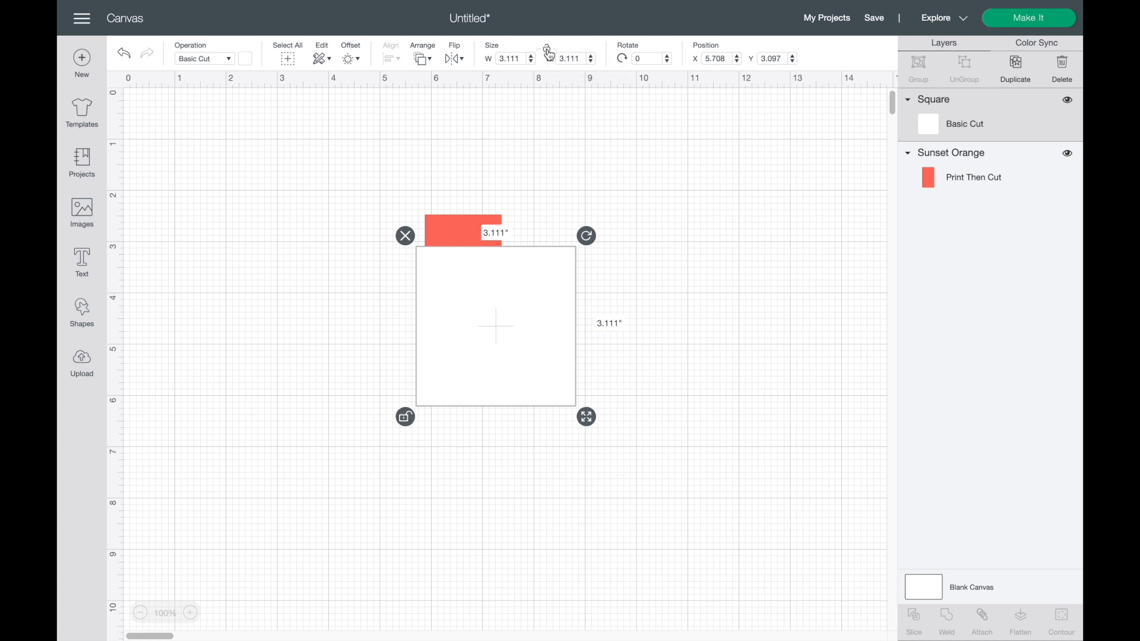
double_click(509, 60)
text(1.3)
key(Return)
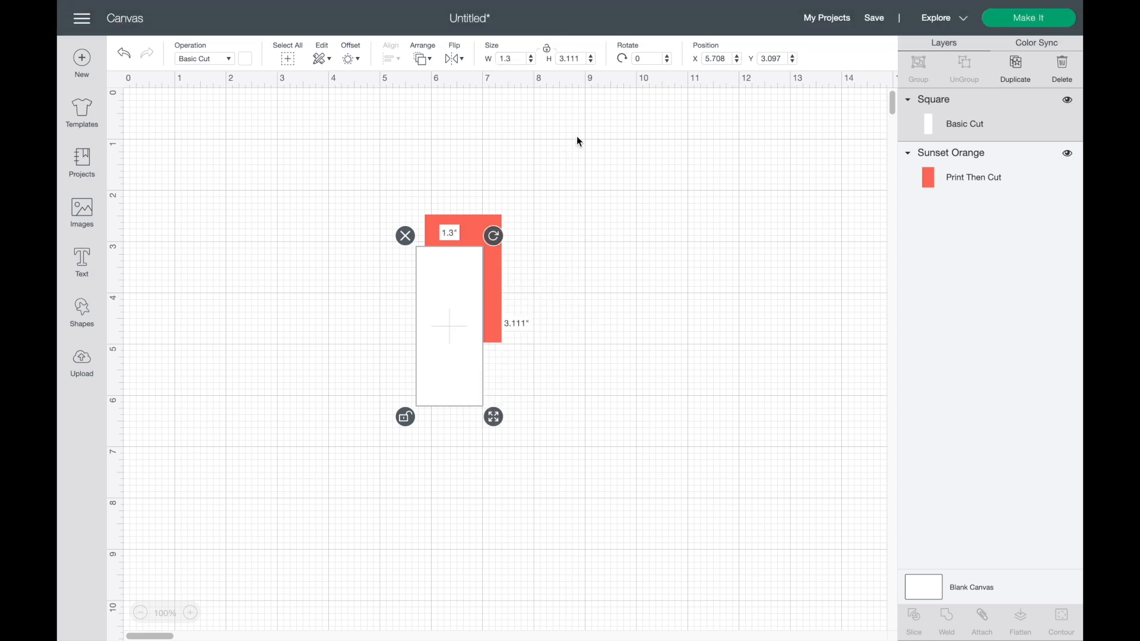
double_click(572, 59)
text(2.3)
key(Return)
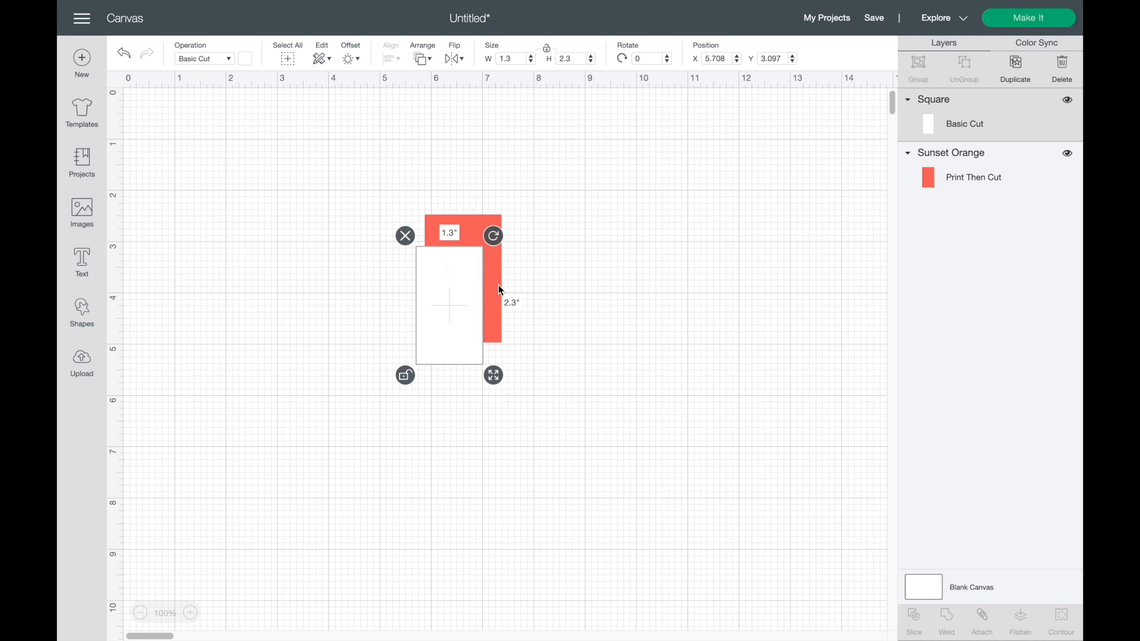
Select the white rectangle together with the orange swatch and align them with Center.
drag(372, 196, 402, 222)
mouse_move(447, 296)
mouse_down()
mouse_move(469, 297)
mouse_move(476, 250)
mouse_move(448, 288)
mouse_up()
drag(345, 178, 594, 400)
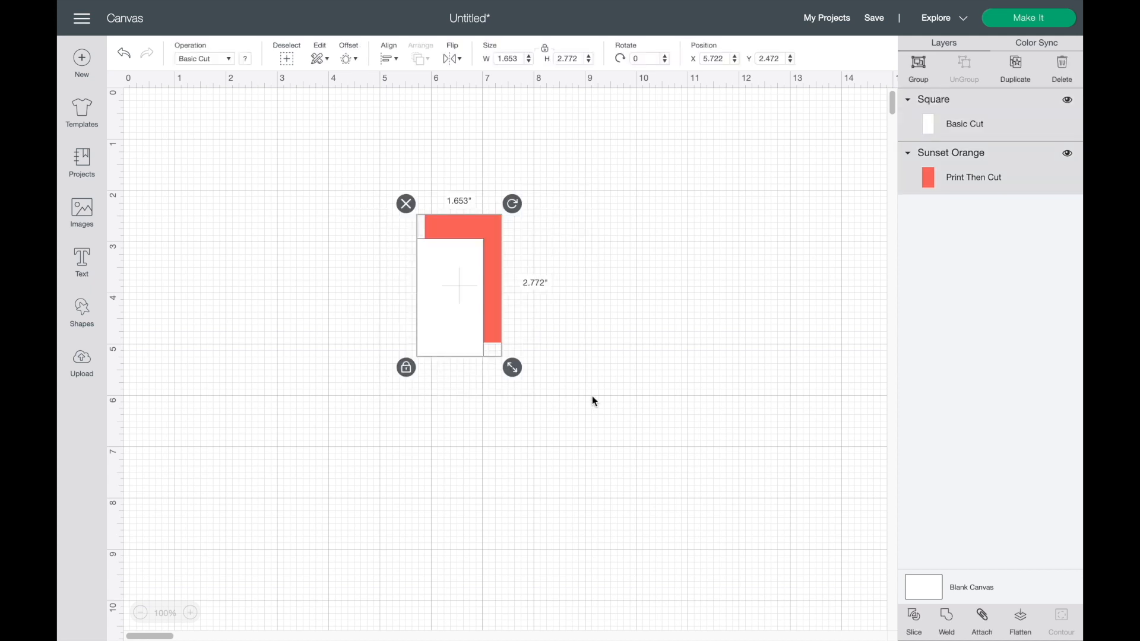
click(393, 59)
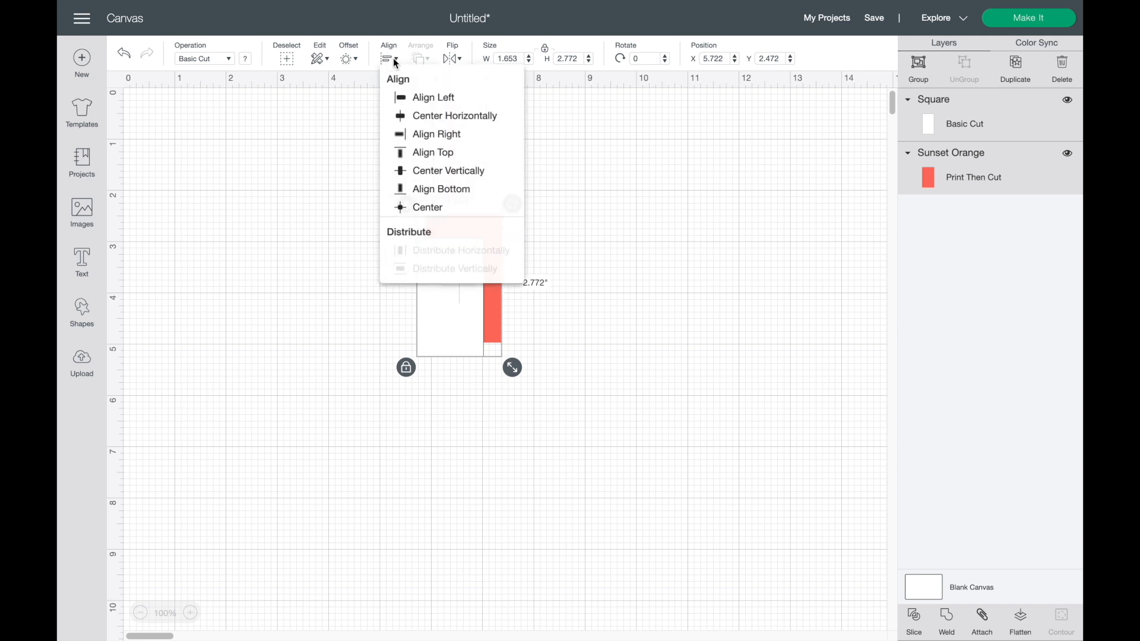
click(440, 212)
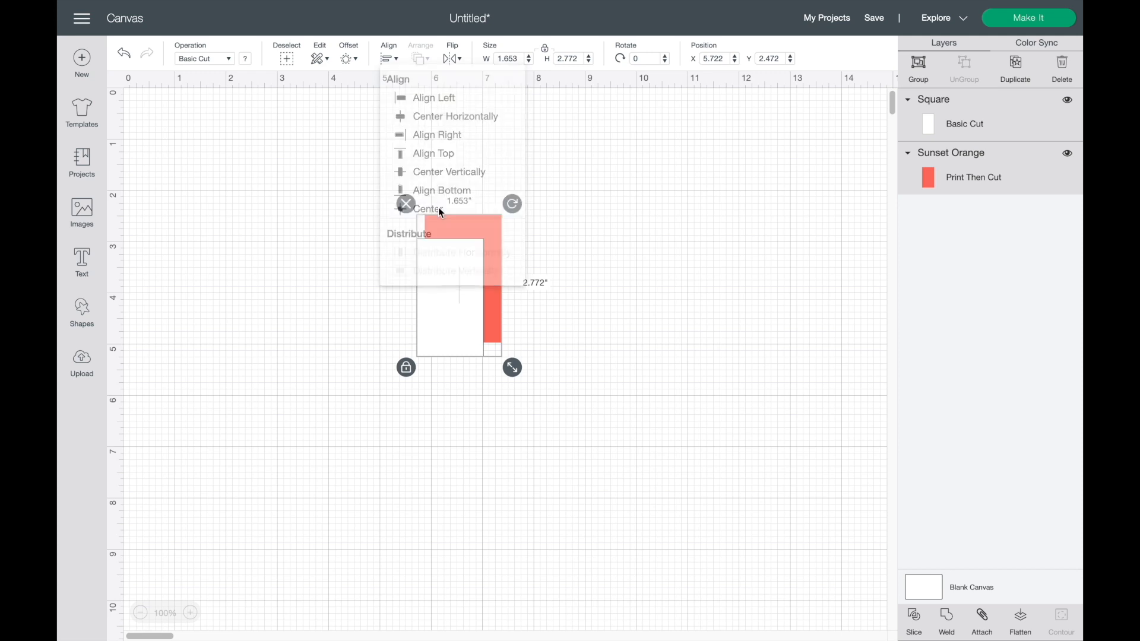
Select both centred rectangles and attach them to each other.
click(625, 268)
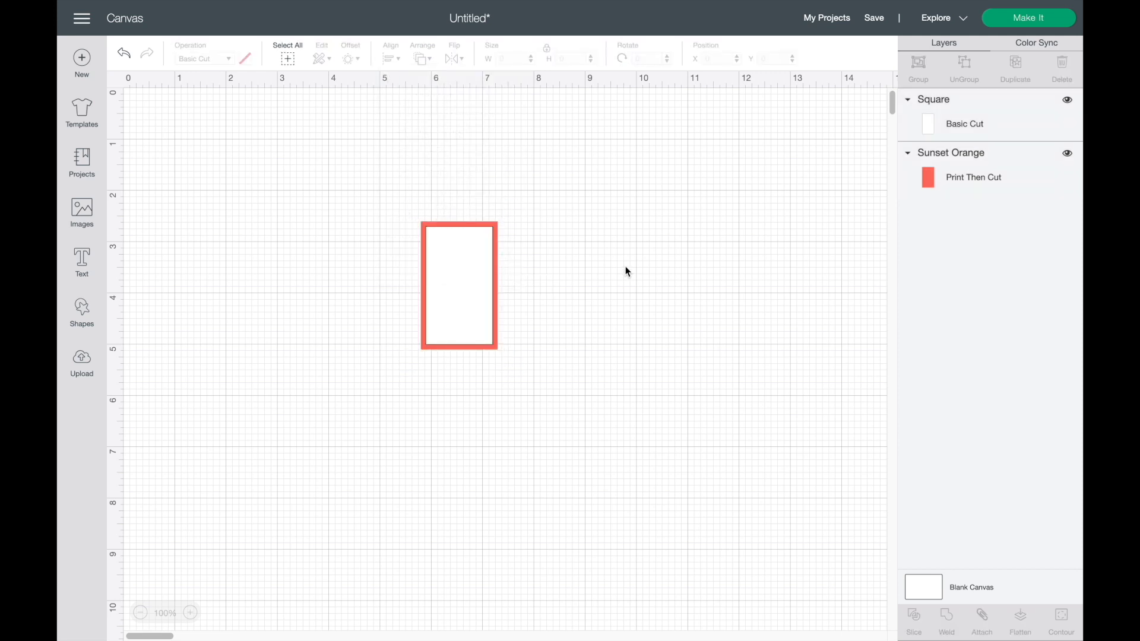
drag(352, 175, 584, 409)
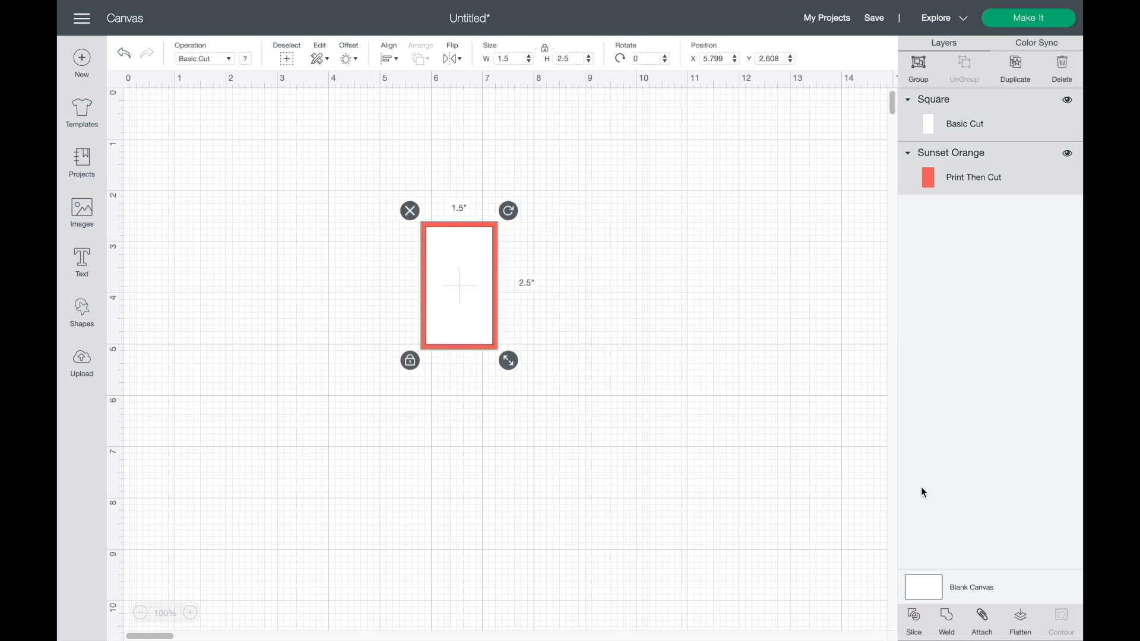
click(983, 621)
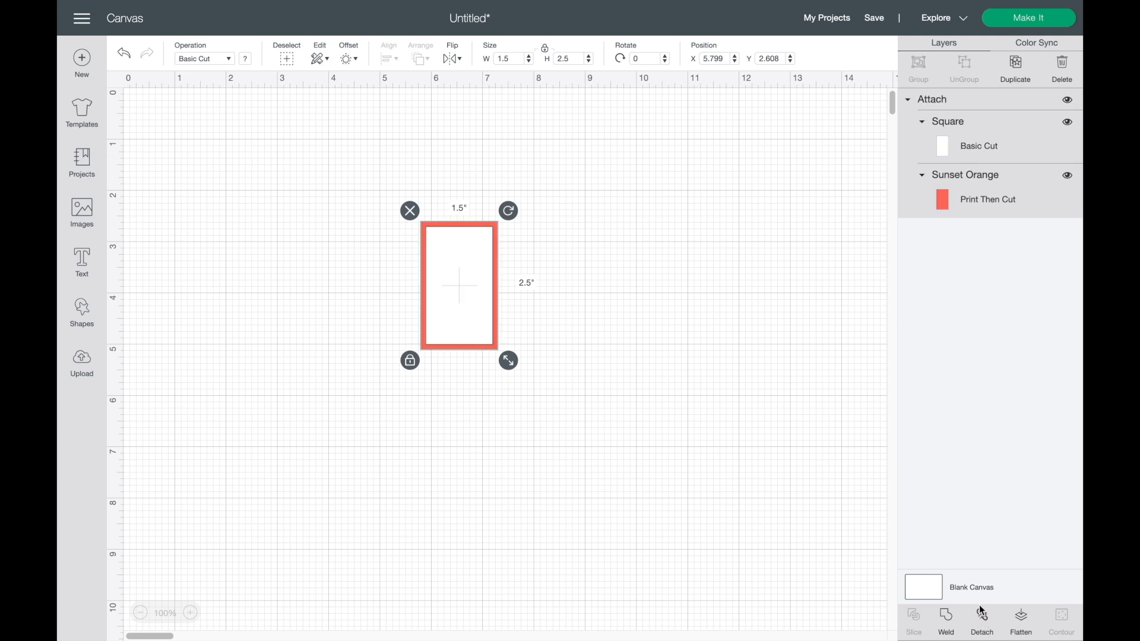
Flatten the attached white rectangle and orange swatch into a single printable image.
click(1021, 619)
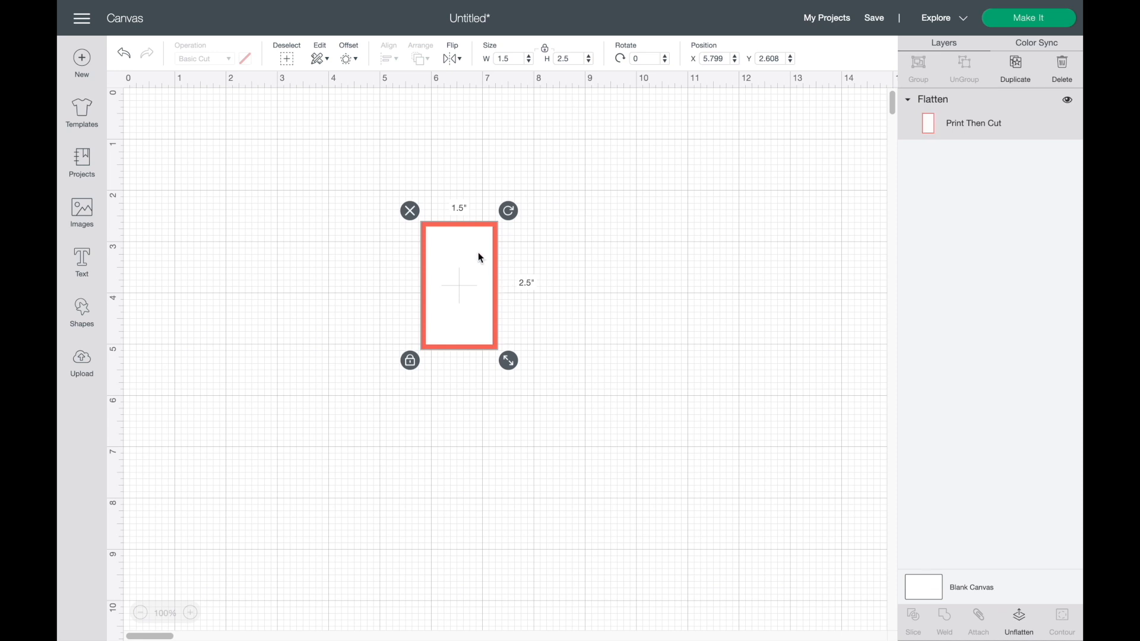
click(614, 268)
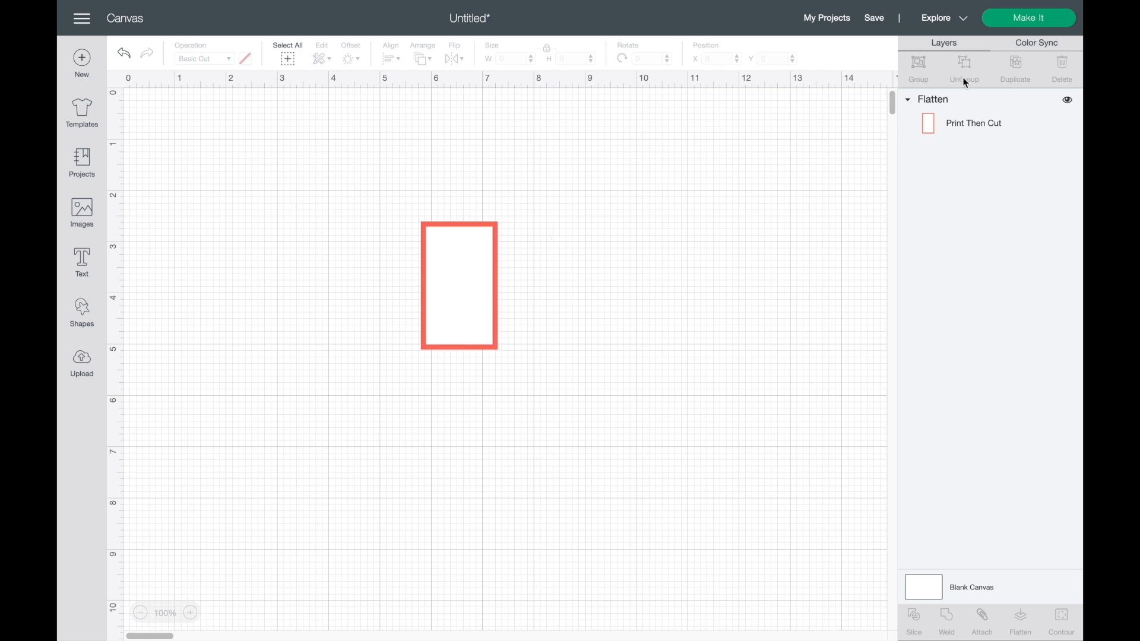
Duplicate the flattened 1.5 by 2.5 in card four times.
click(450, 255)
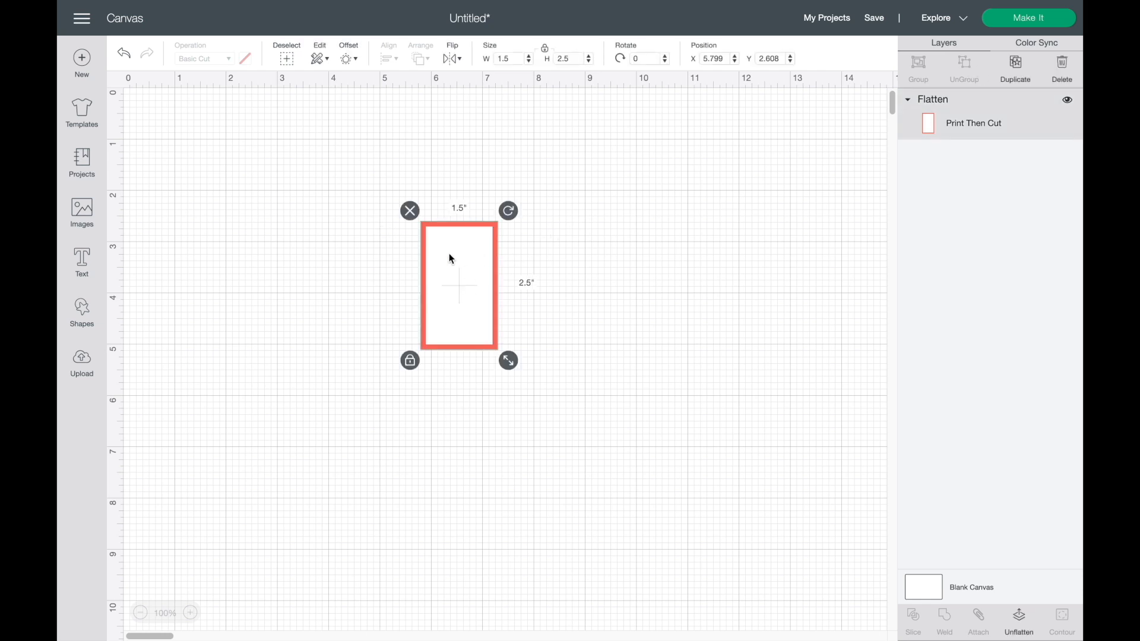
click(1017, 68)
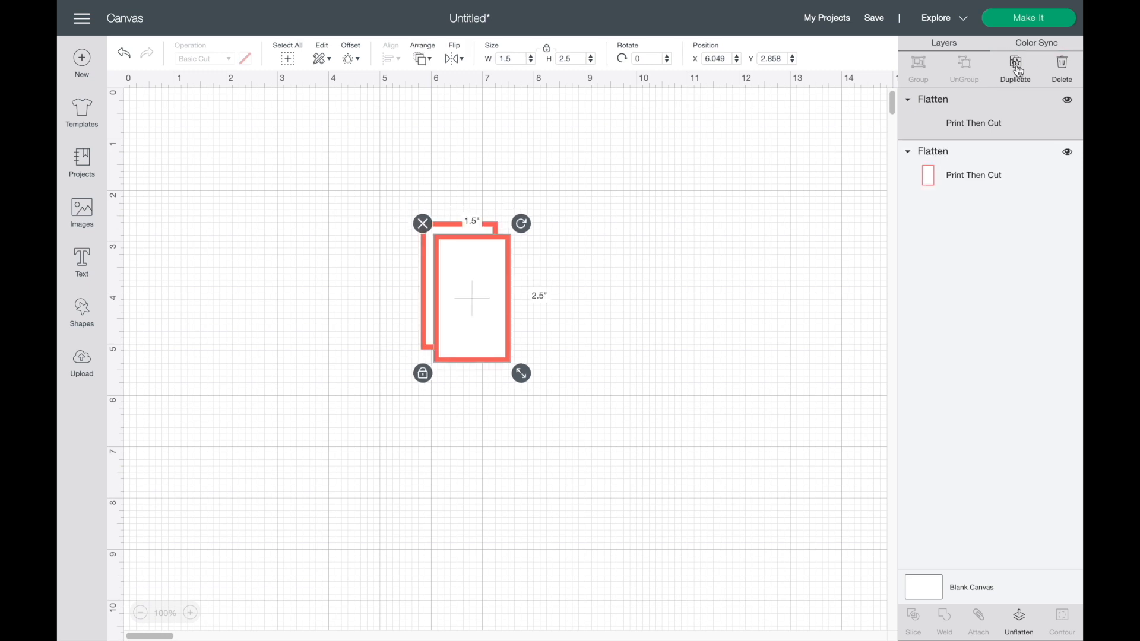
click(1017, 68)
click(1017, 68)
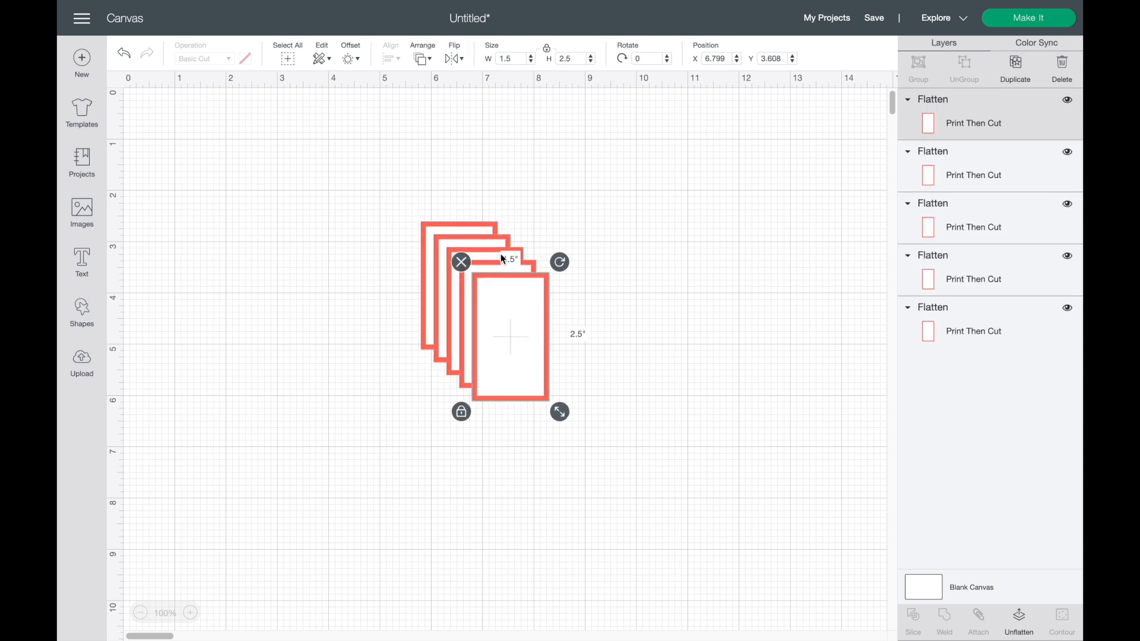
Delete the four duplicate cards, leaving only the original.
click(462, 264)
click(432, 232)
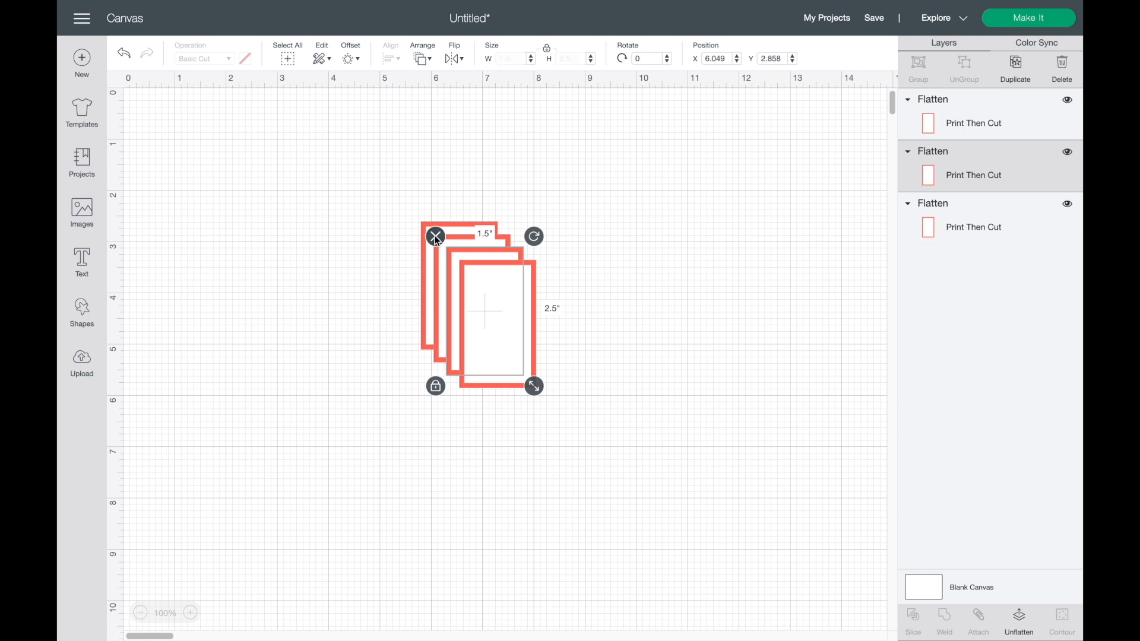
click(430, 228)
click(475, 280)
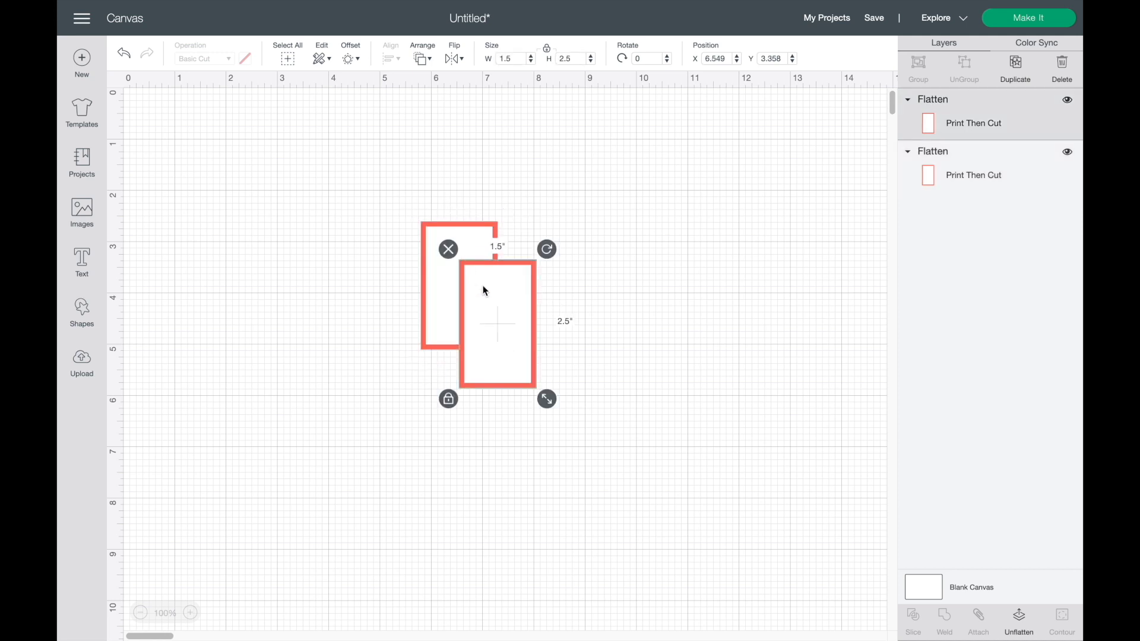
click(449, 250)
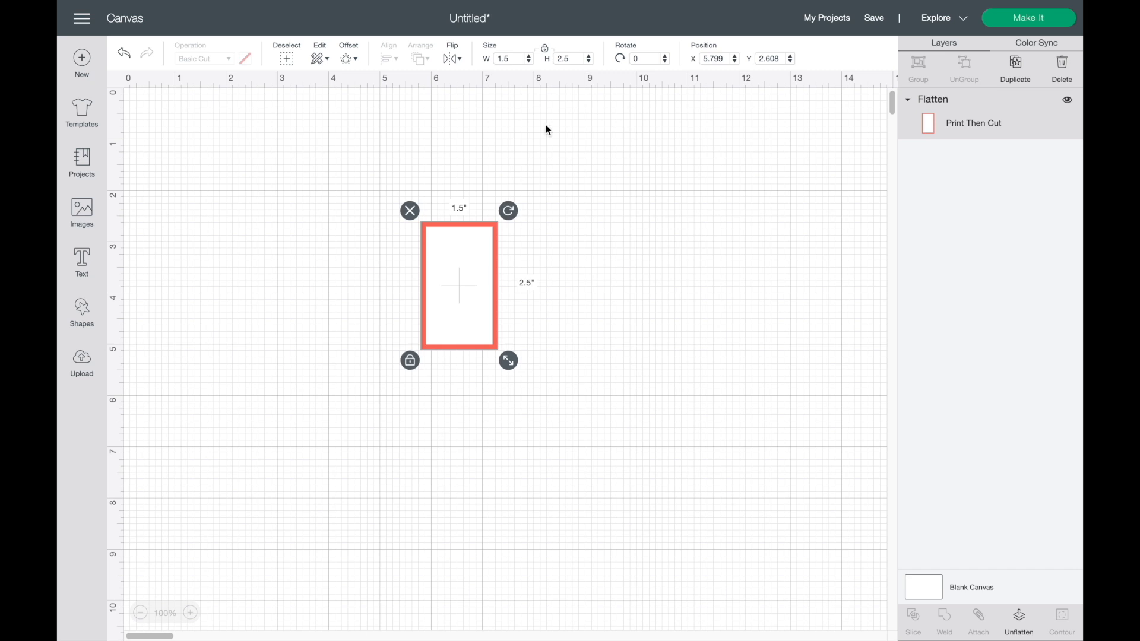
Unlock the flattened card's proportions and set its height to 1.5 in.
click(547, 52)
click(571, 59)
key(BackSpace)
key(BackSpace)
key(BackSpace)
text(1.5)
key(Return)
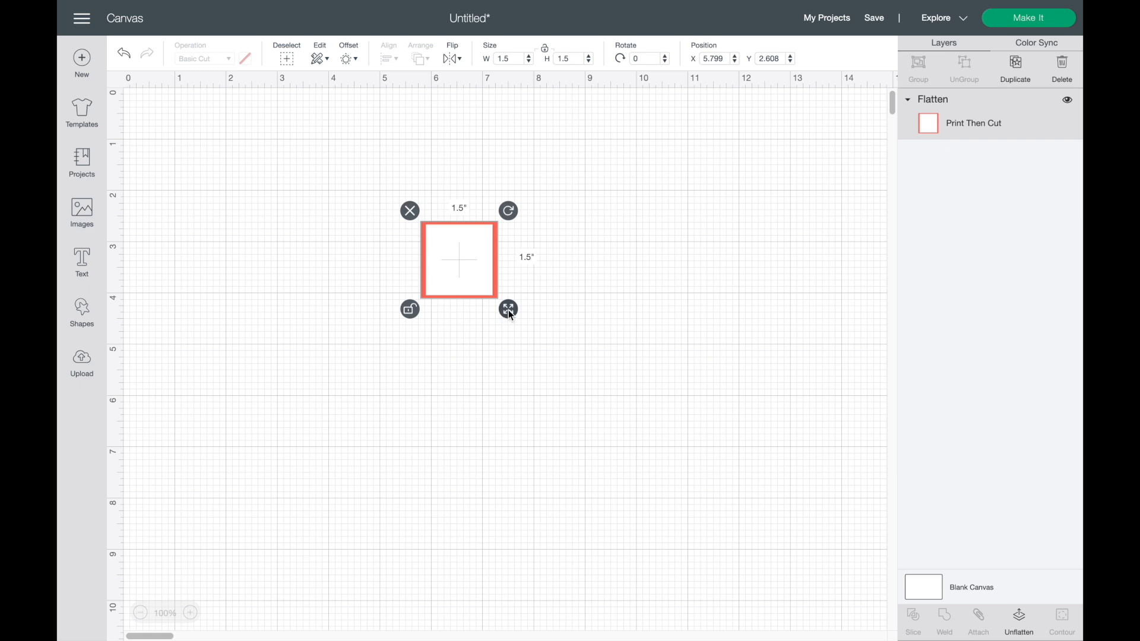
Stretch the card to about 5.65 in wide by 5.06 in high and undo both size changes.
drag(509, 309, 722, 493)
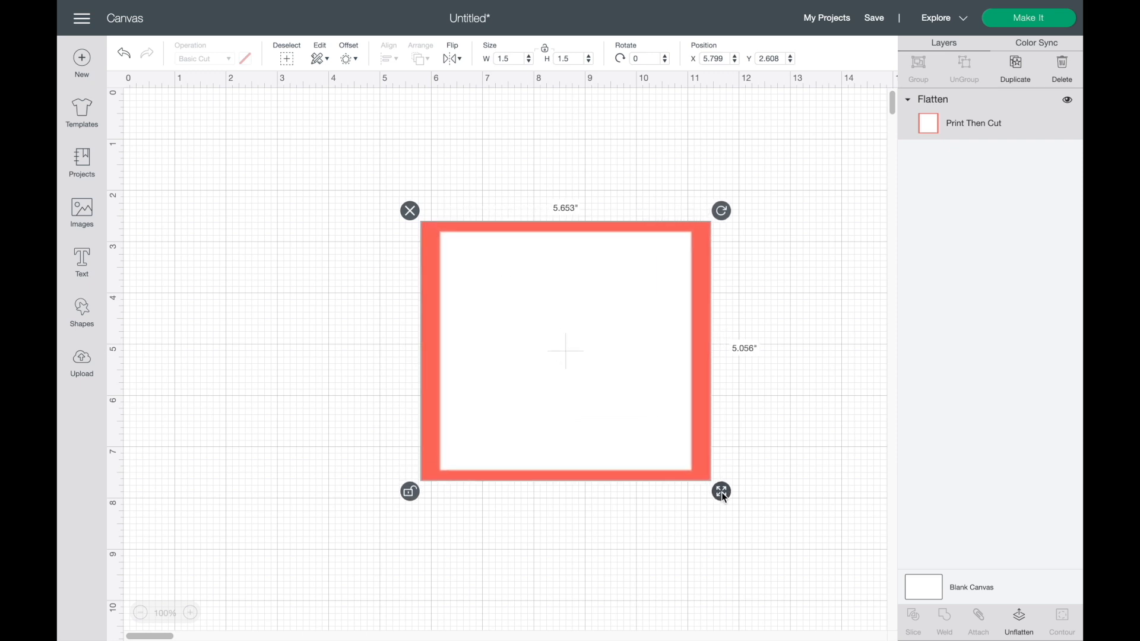
click(815, 408)
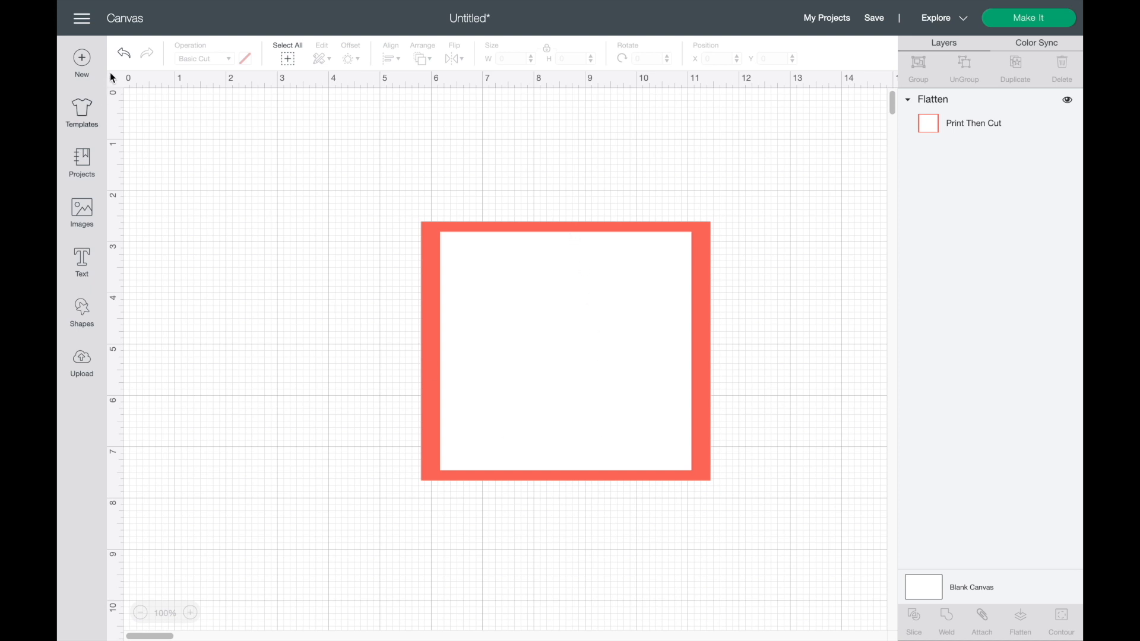
click(124, 54)
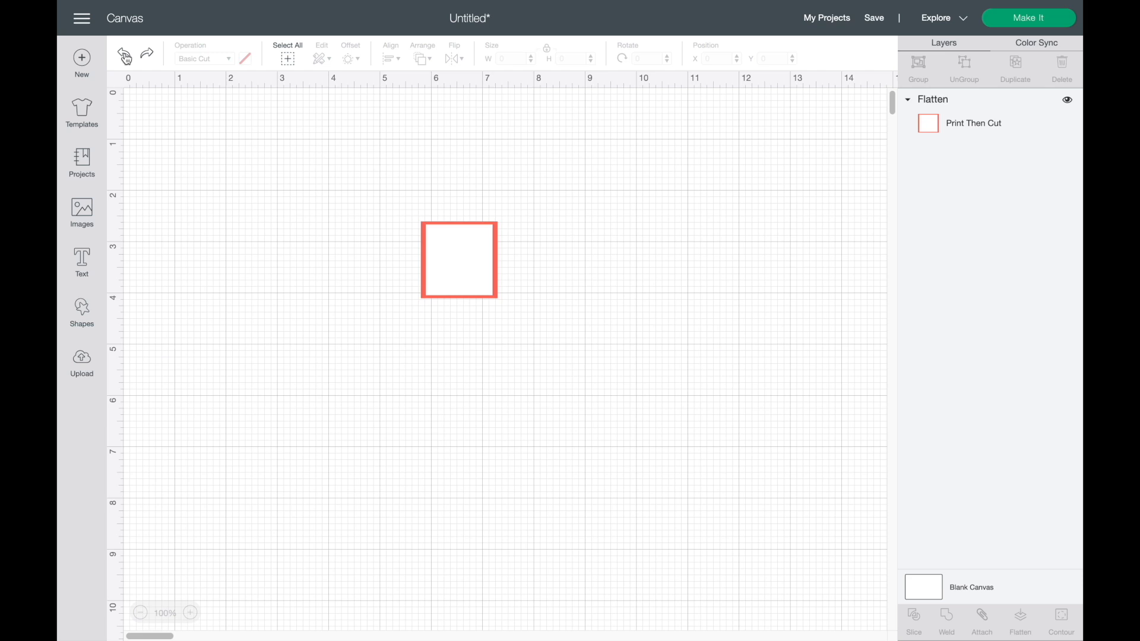
click(124, 55)
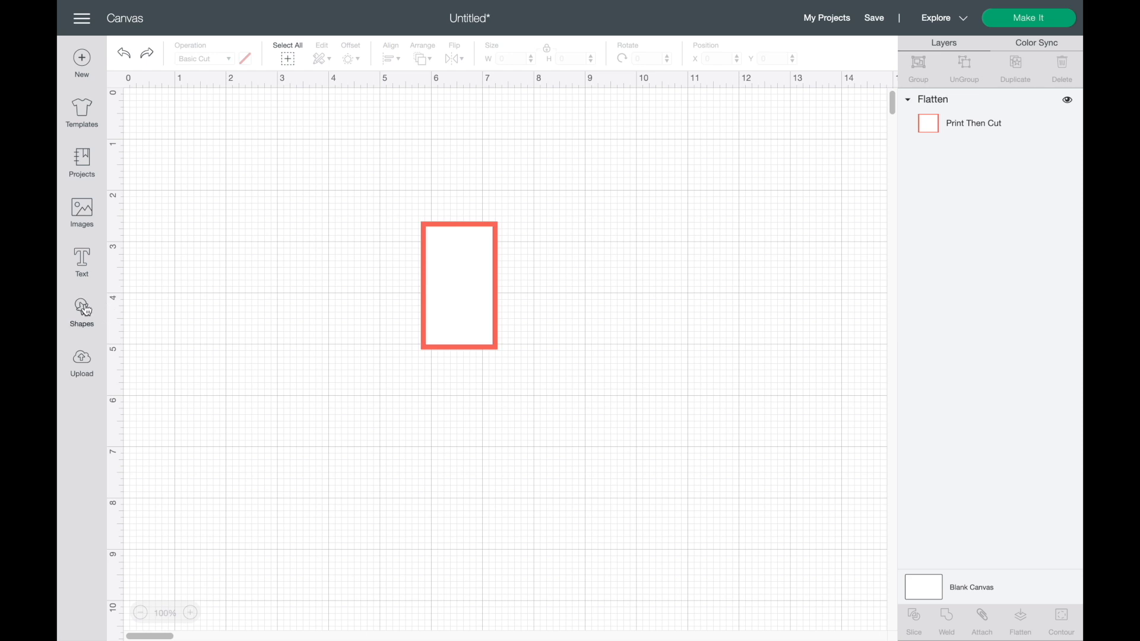
Insert the uploaded sunset orange swatch and place it beside the card at about X 8.5 and Y 2.486.
click(82, 364)
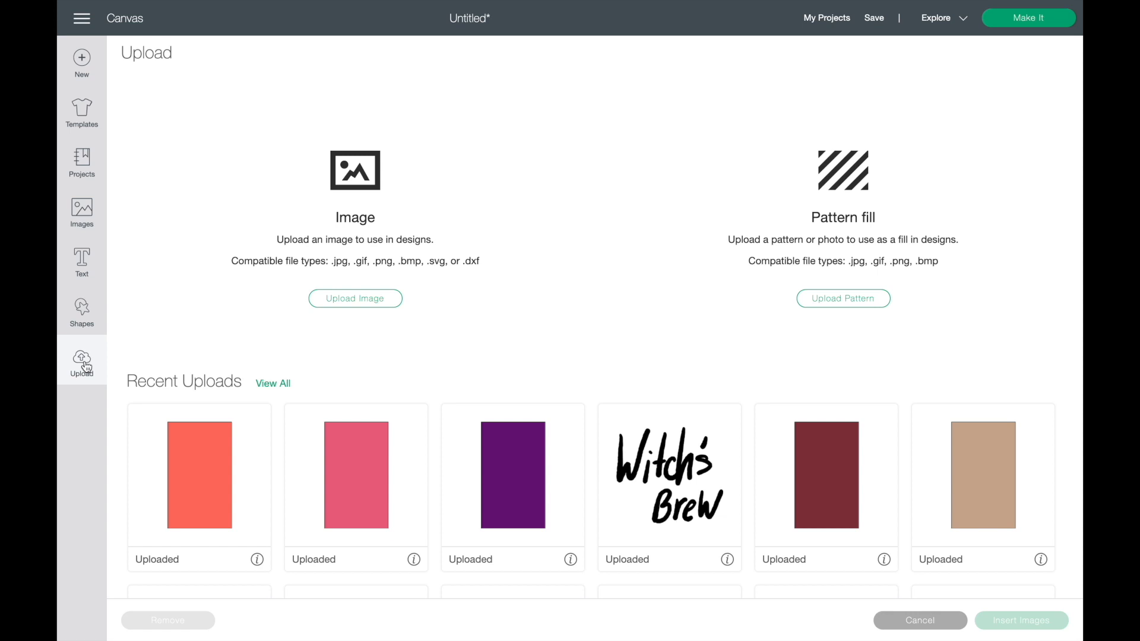
click(197, 455)
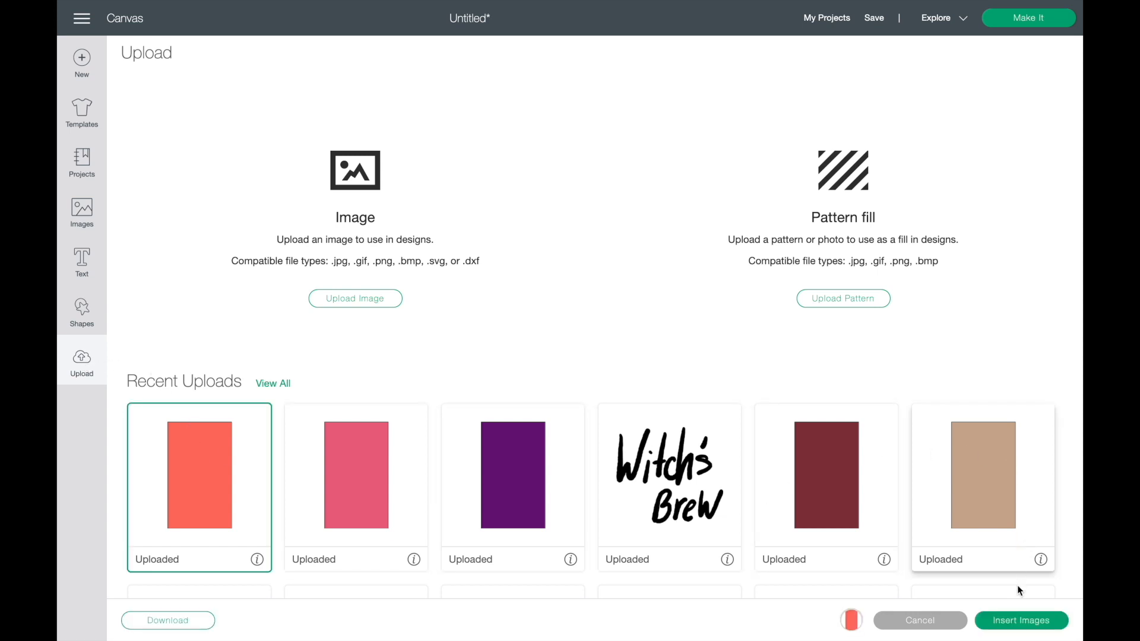
click(1022, 621)
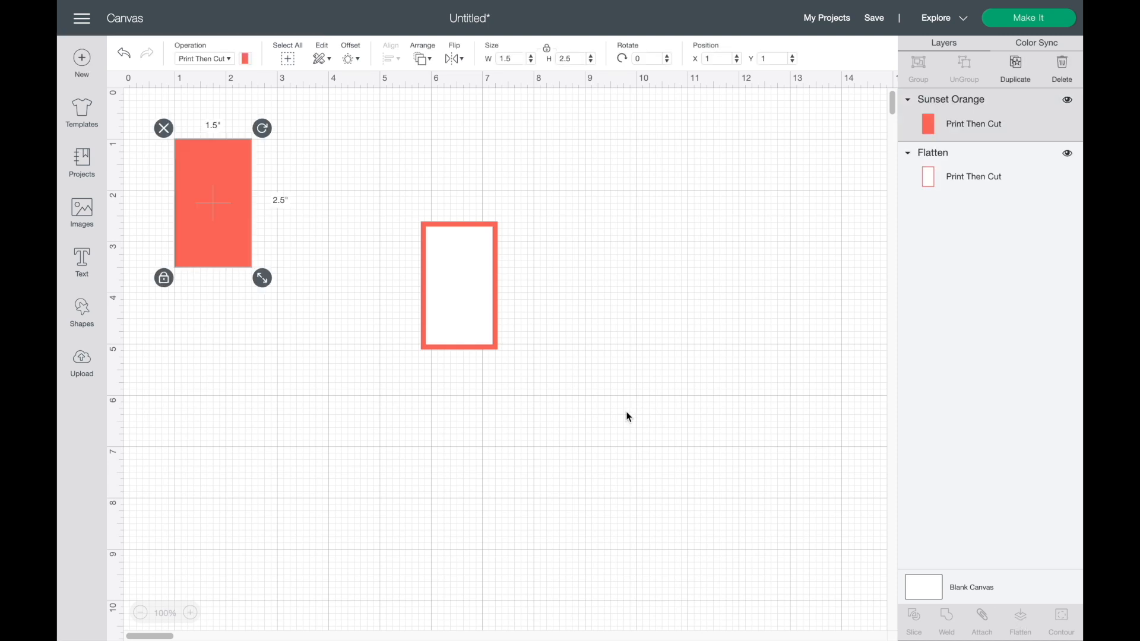
drag(243, 237, 628, 311)
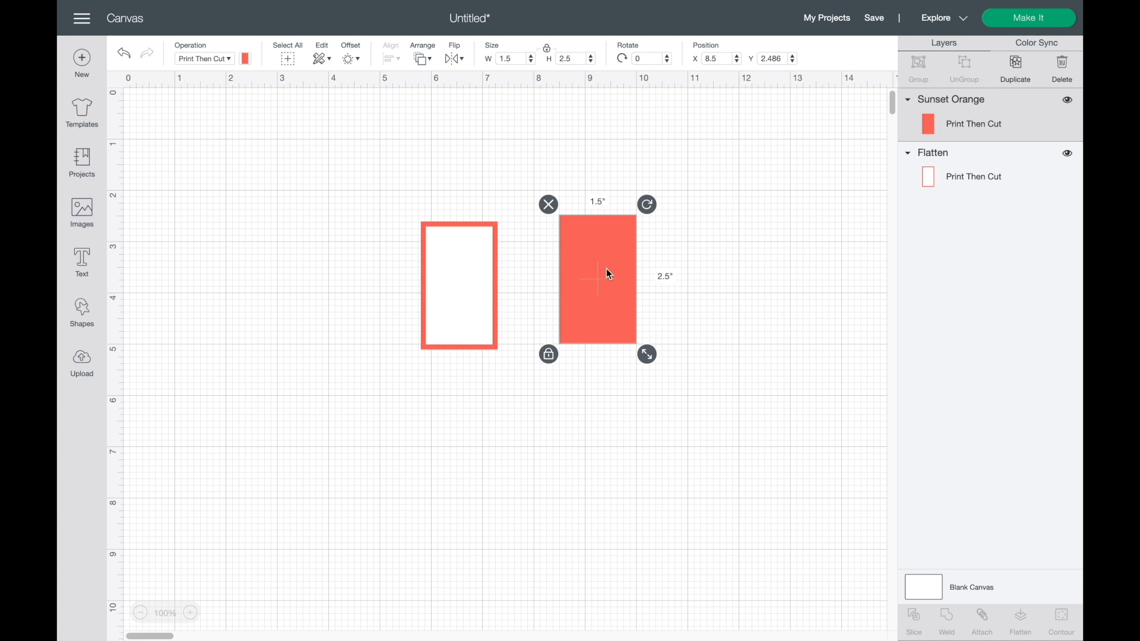
Unlock the new orange swatch's proportions and set its height to 1.5 in.
click(576, 59)
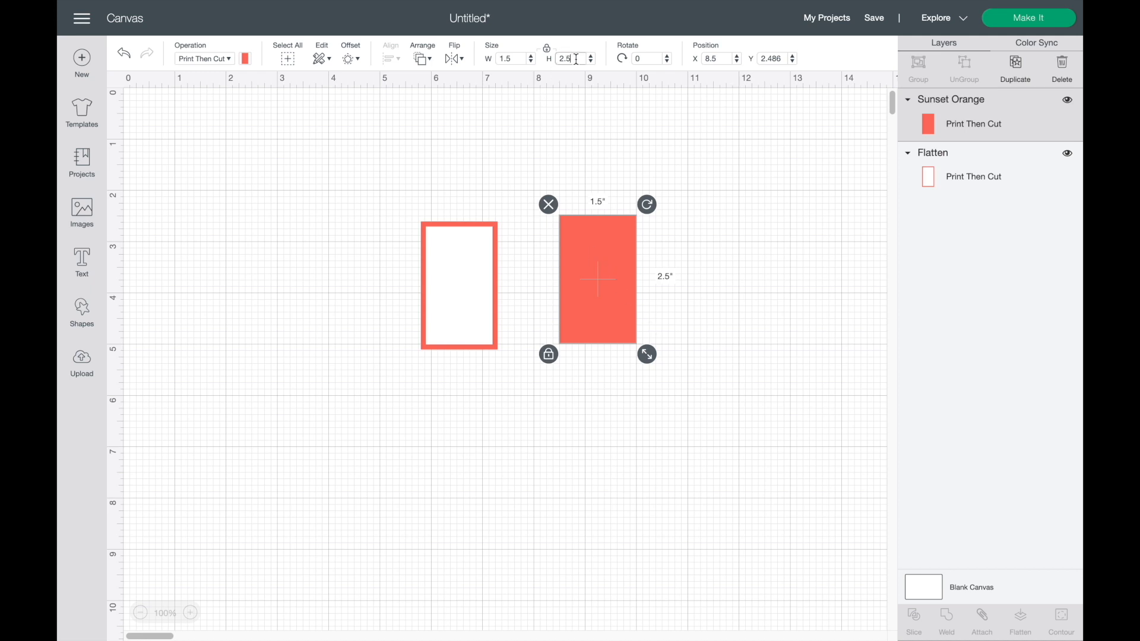
click(547, 50)
click(571, 58)
key(BackSpace)
key(BackSpace)
key(BackSpace)
text(1.5)
key(Return)
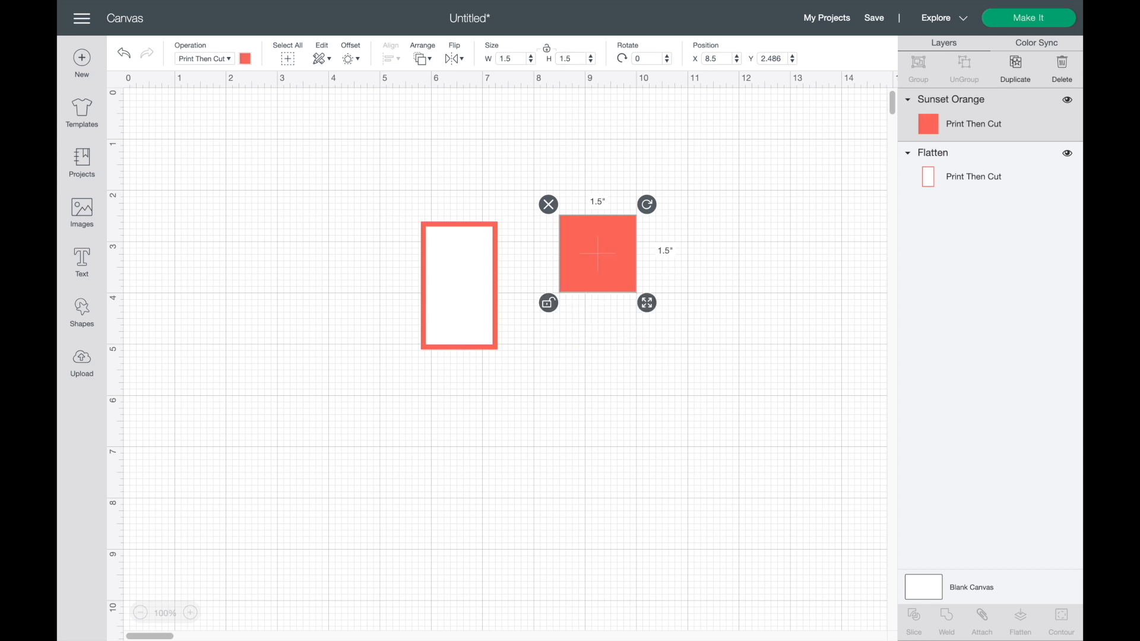
click(630, 417)
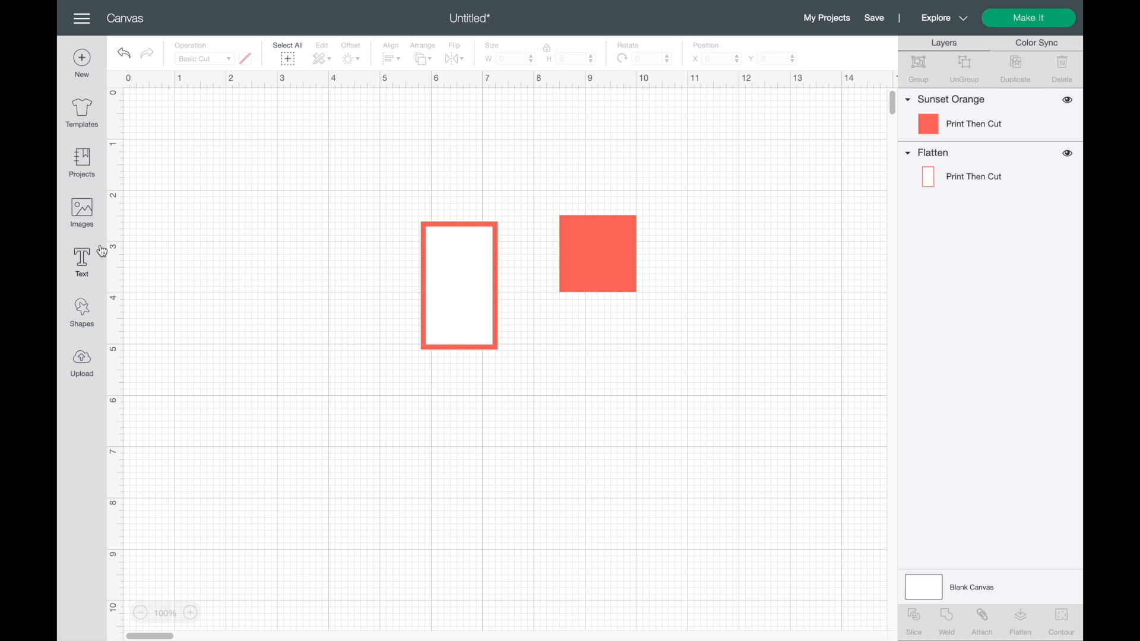
Add a square, colour it white and place it over the orange square at about X 8.833 and Y 2.764.
click(86, 317)
click(137, 187)
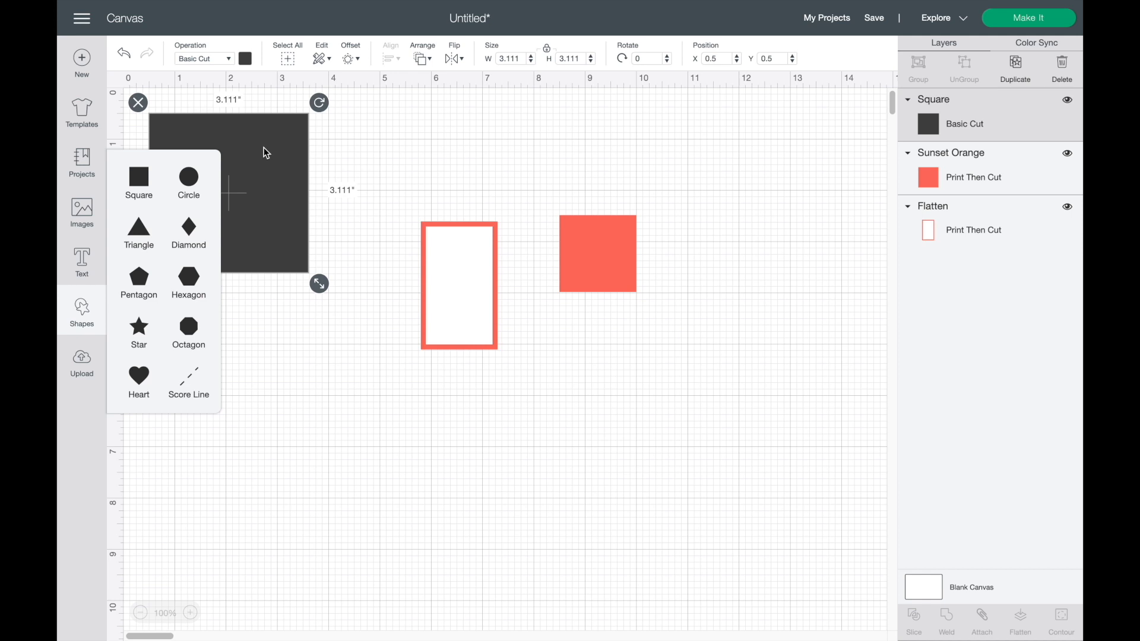
click(246, 59)
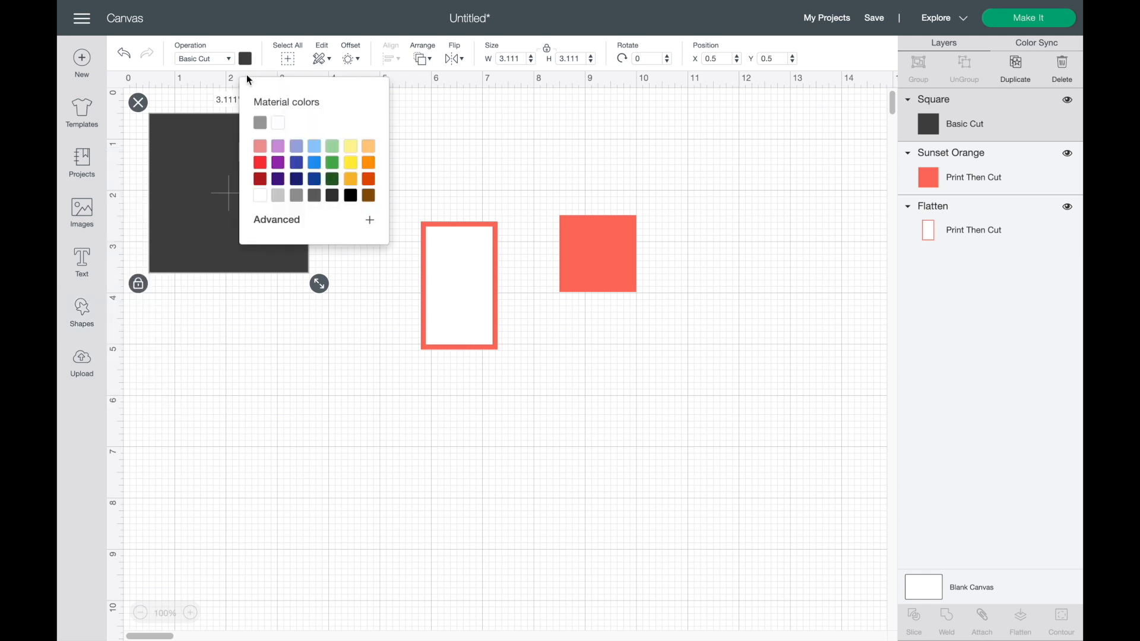
click(263, 199)
drag(198, 196, 618, 310)
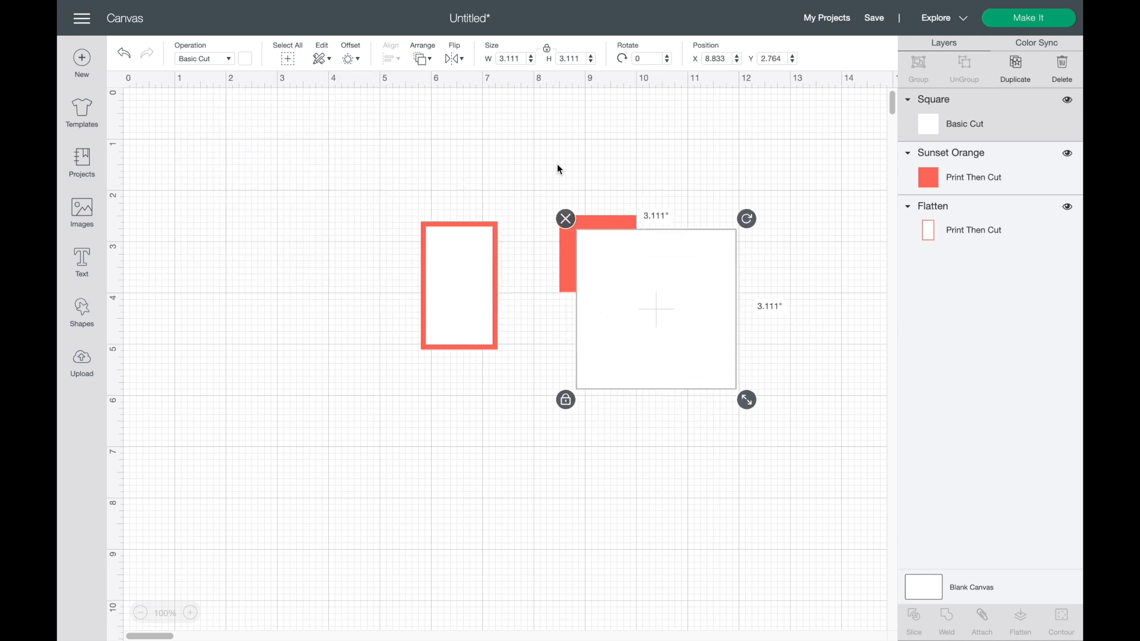
Resize the white square to 1.3 in wide, keeping its proportions locked.
click(516, 58)
text(1.5)
key(Return)
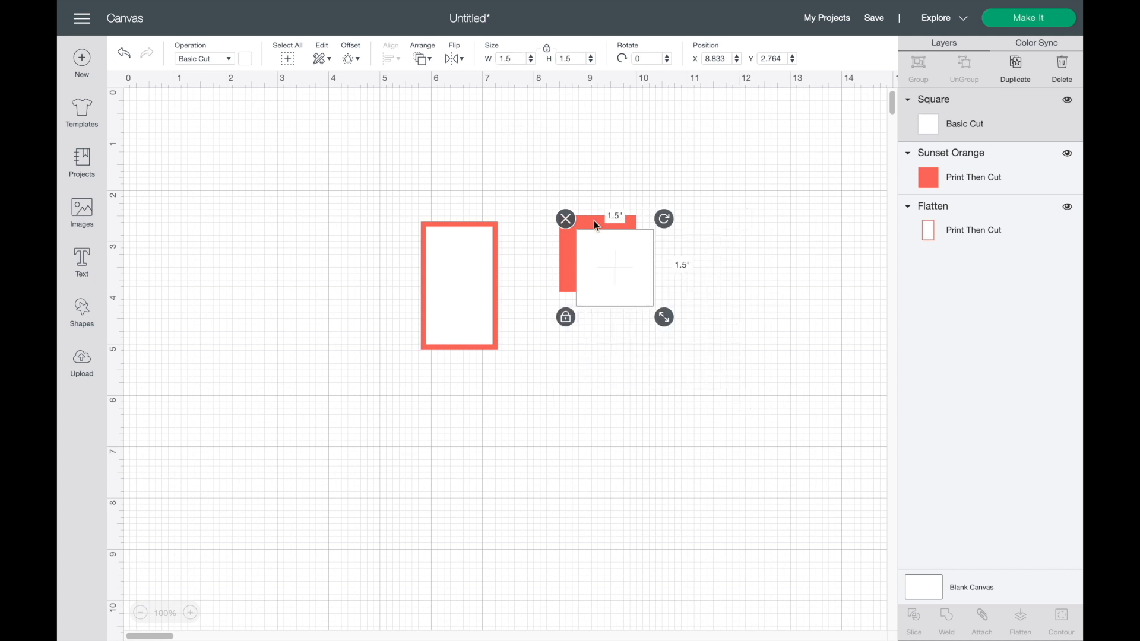
click(512, 58)
key(BackSpace)
text(3)
key(Return)
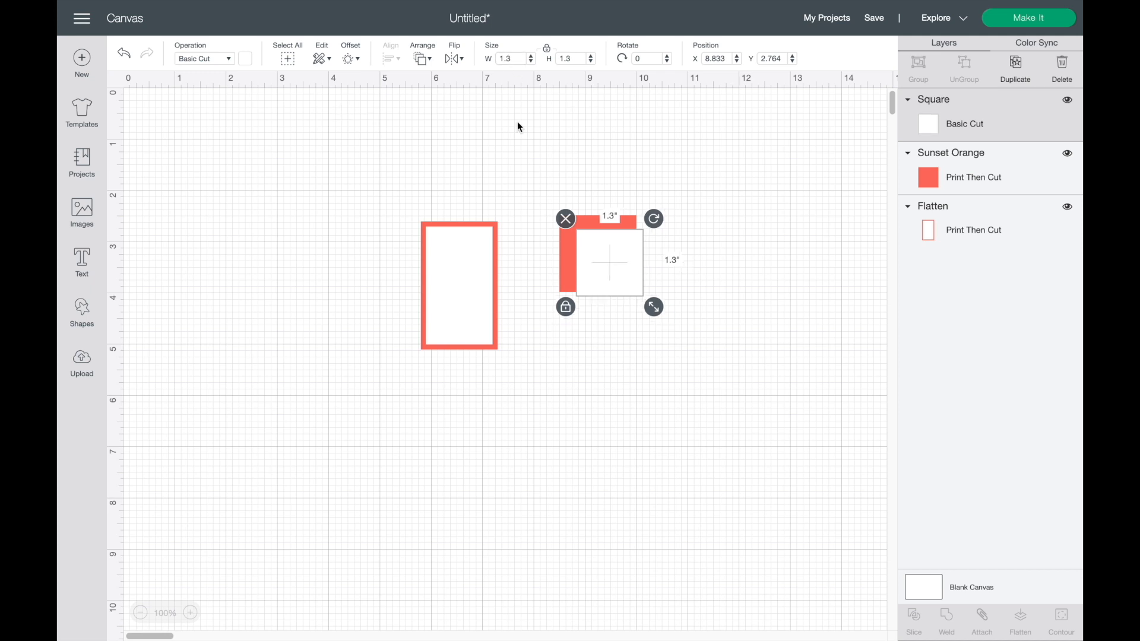
Select the white square together with the orange square and align them with Center.
drag(536, 172, 715, 420)
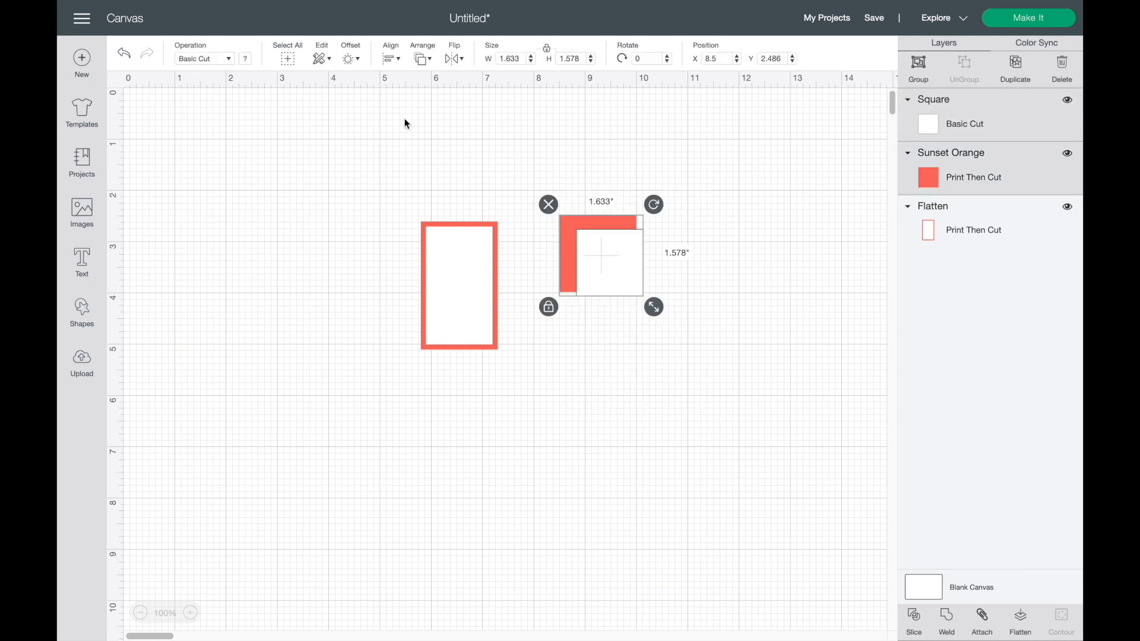
click(399, 58)
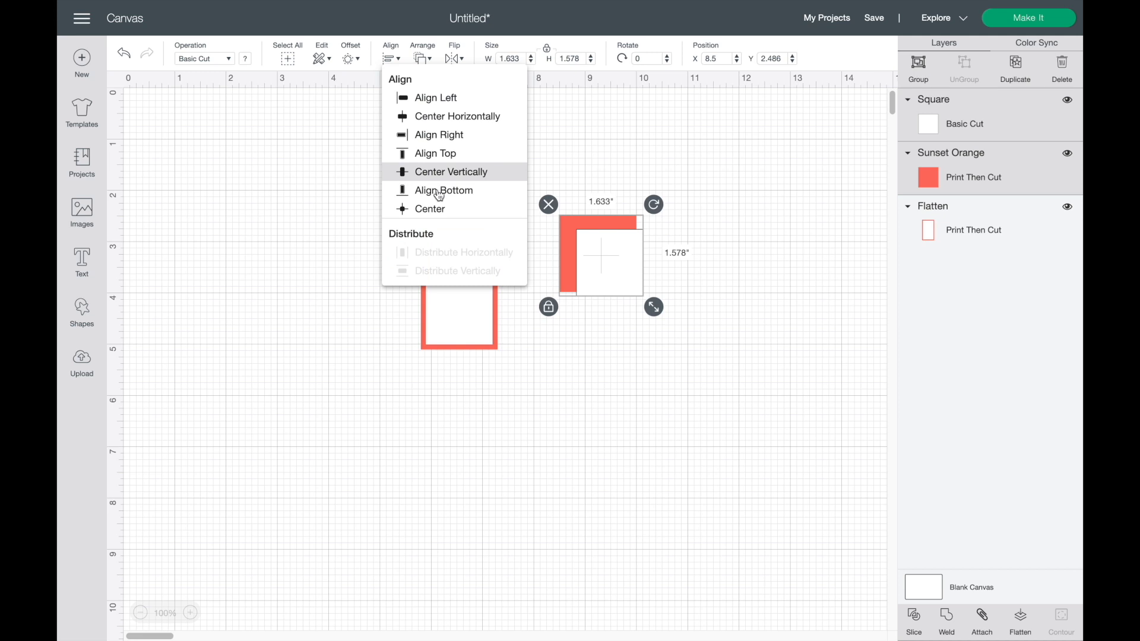
click(455, 211)
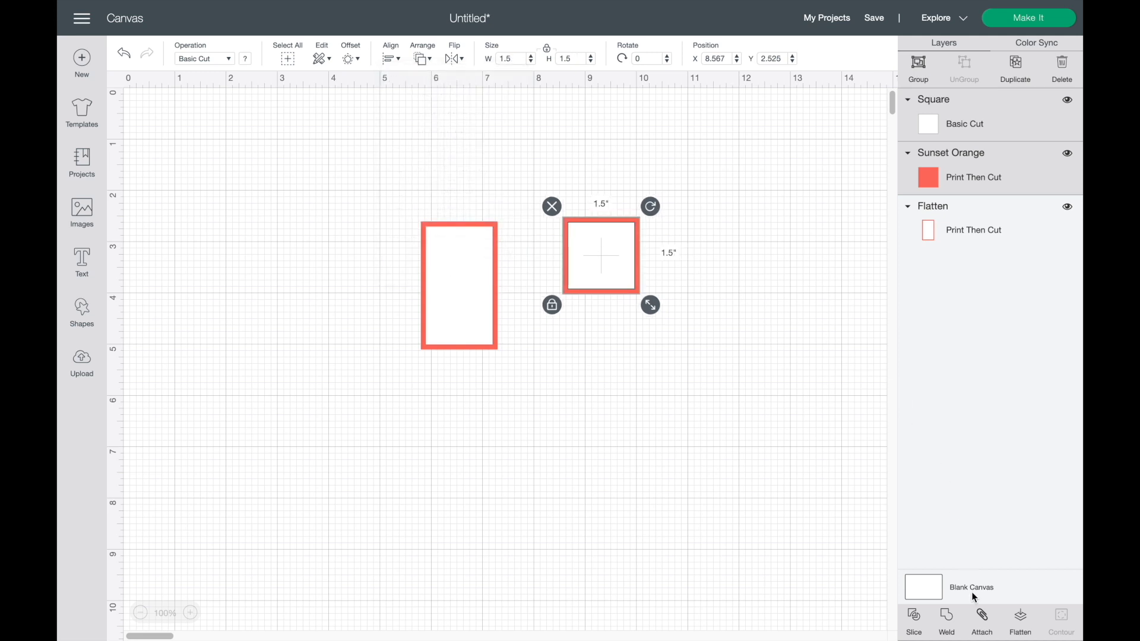
Attach the two centred squares and flatten them into one printable image.
click(981, 621)
click(1016, 621)
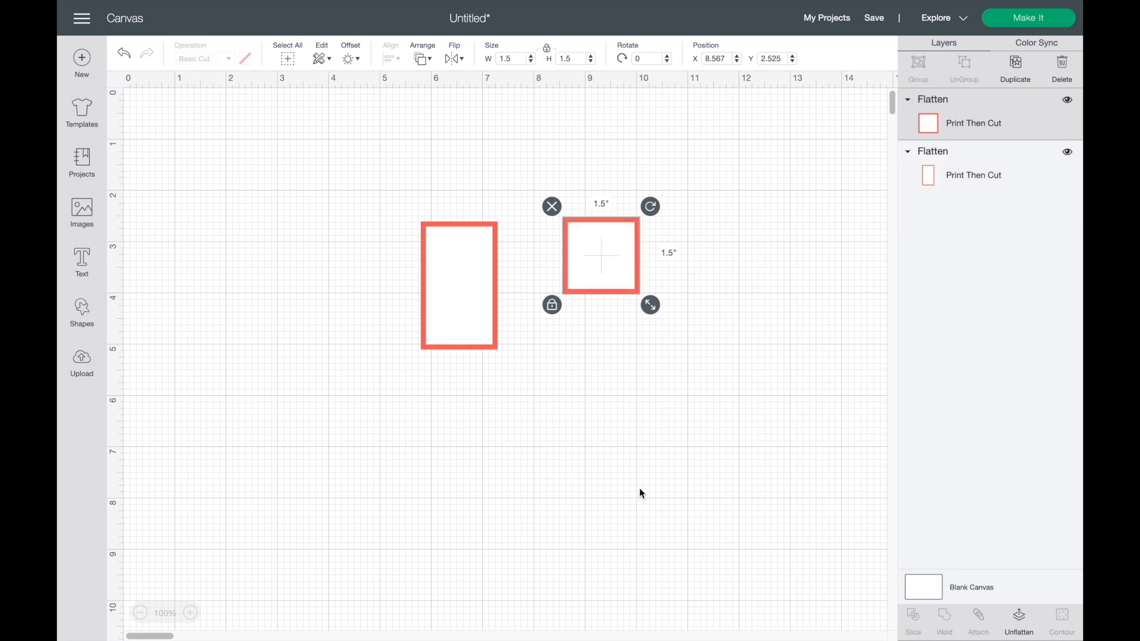
Enlarge the flattened rectangular card proportionally until it reaches about 6 in on the vertical ruler.
click(481, 330)
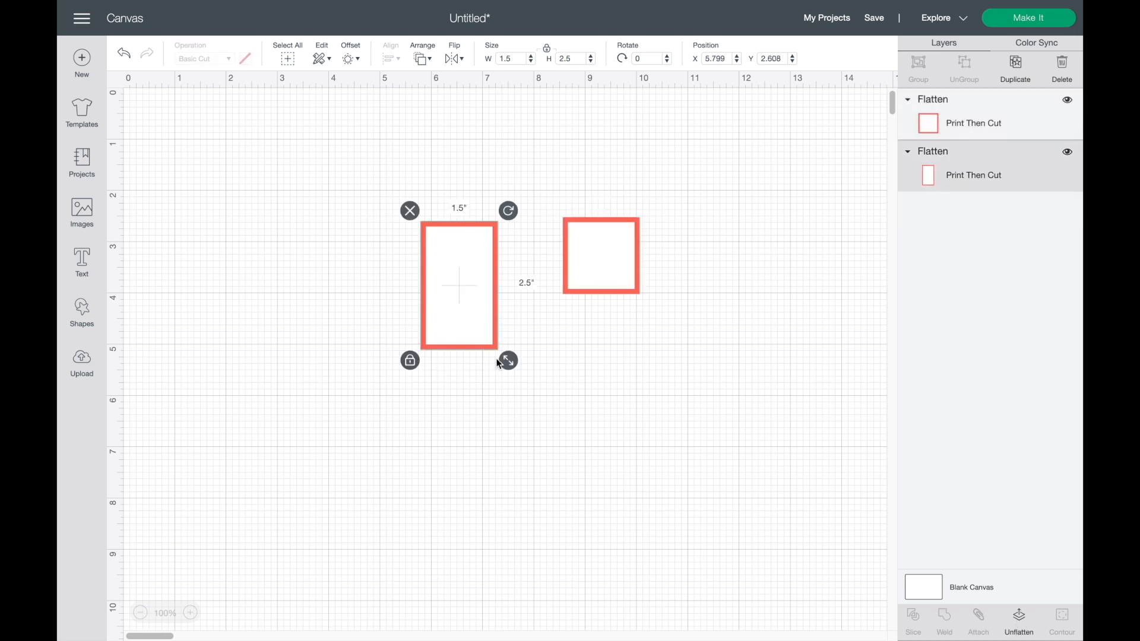
drag(508, 361, 541, 396)
Scale the flattened square card proportionally up to about 5.15 in and back down to about 1.33 in.
click(607, 262)
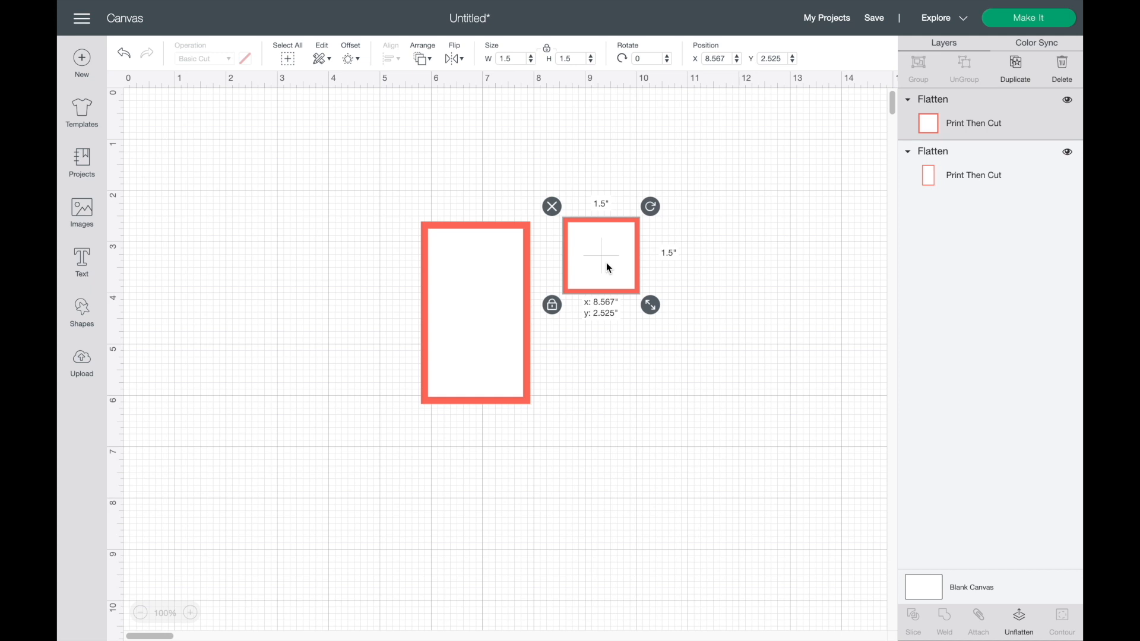
drag(657, 309, 846, 471)
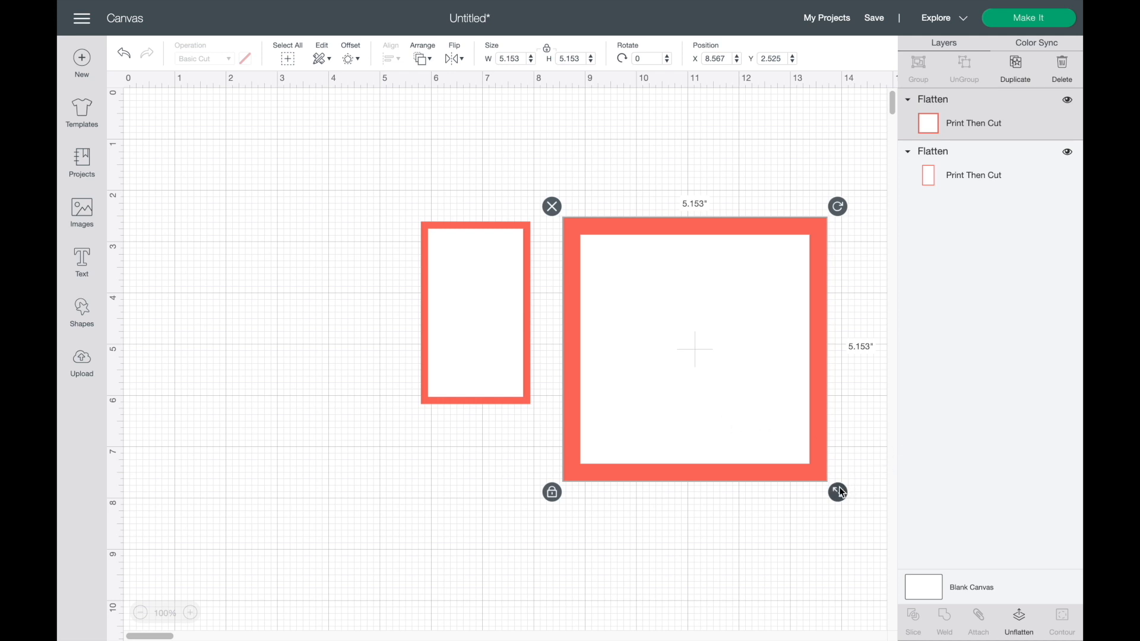
drag(841, 492, 645, 235)
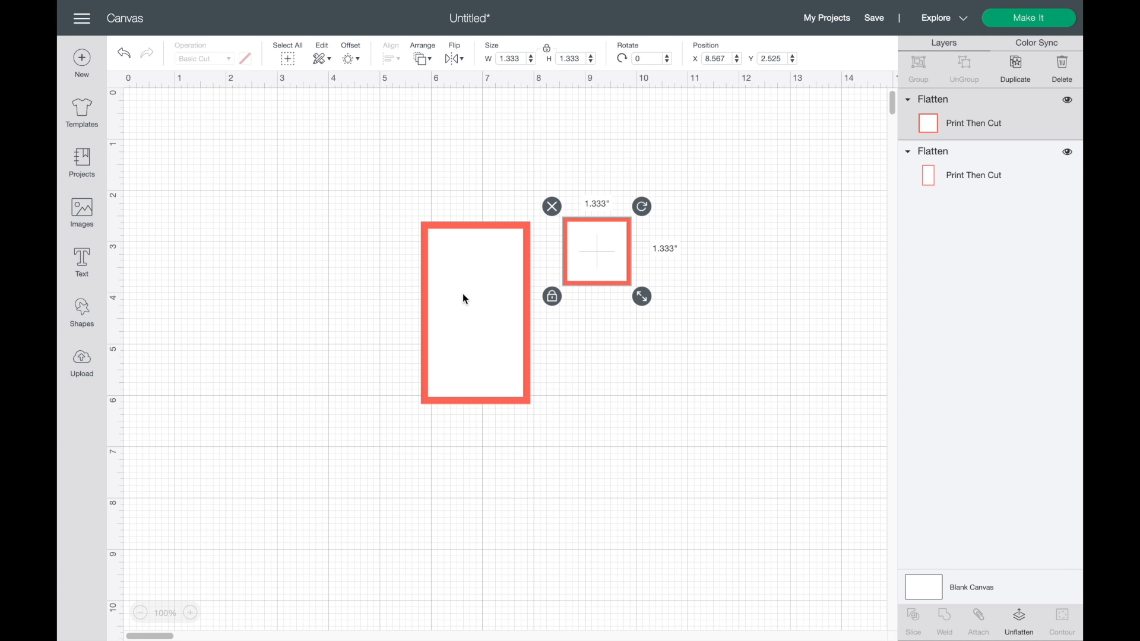
Duplicate the small square card three times and send the project to mat preparation.
click(1018, 64)
click(1018, 64)
click(1018, 64)
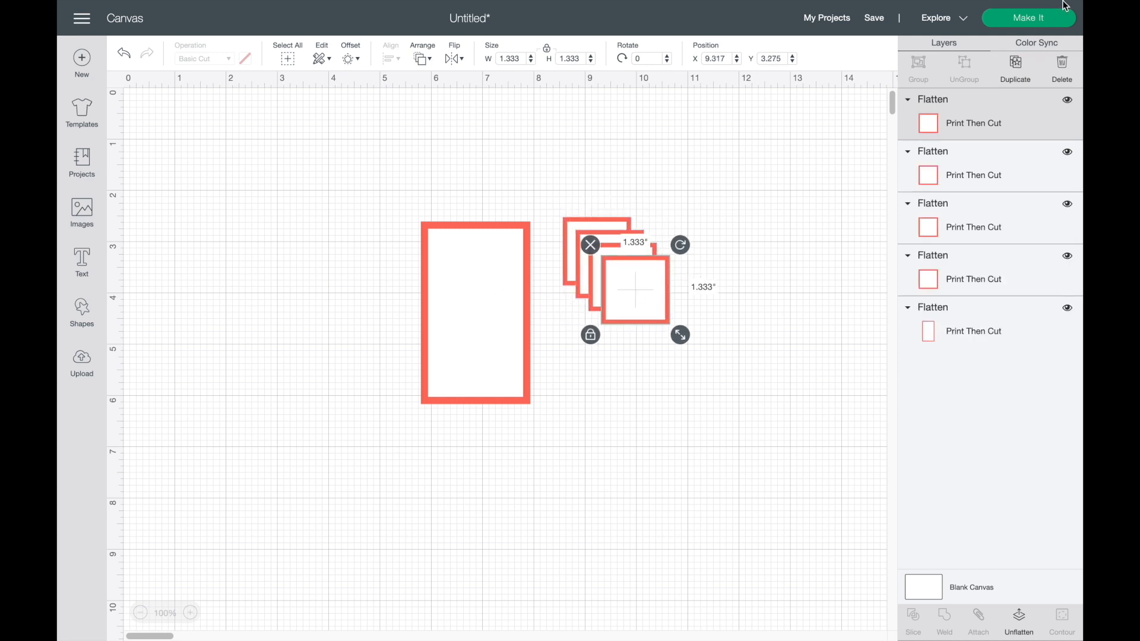
click(1051, 19)
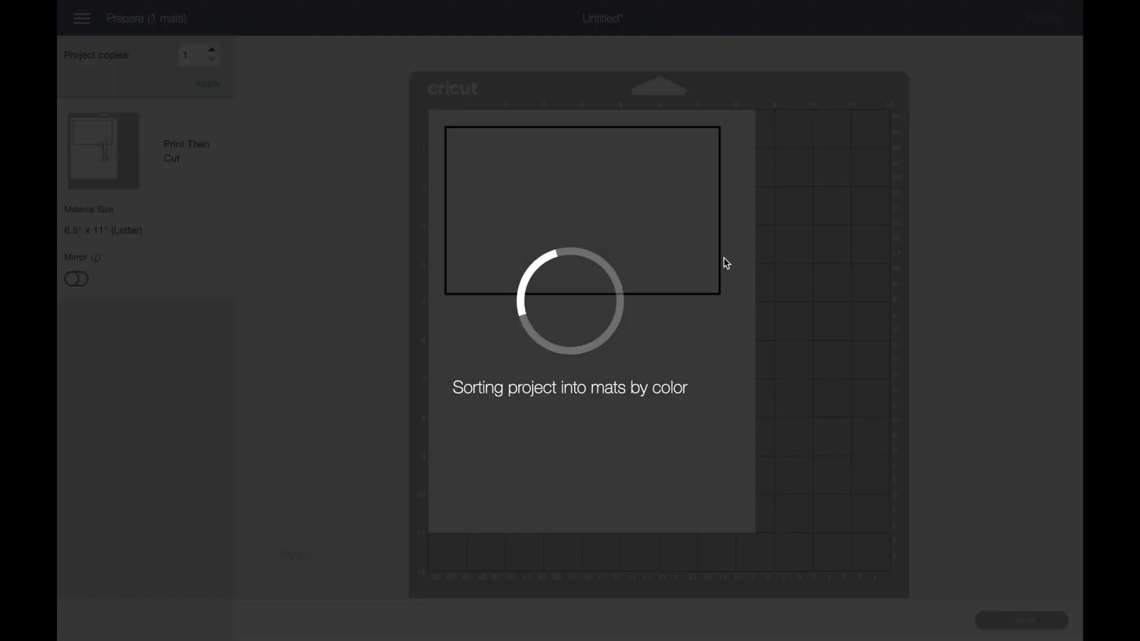